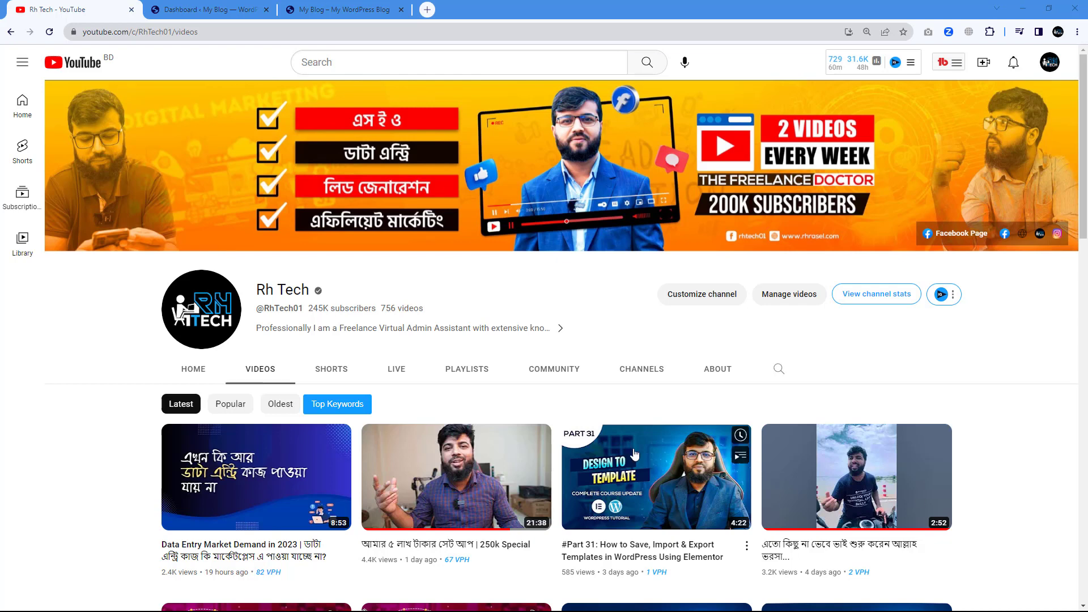
Step: Open the YouTube channel's playlists and look through the course playlists
left_click(476, 370)
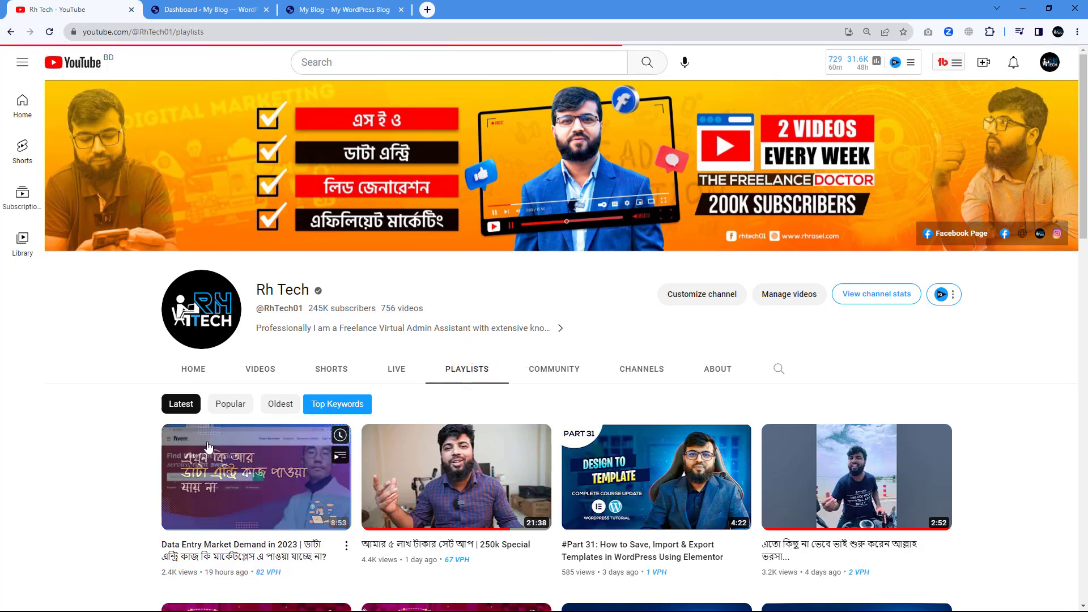
scroll(712, 259, "down", 5)
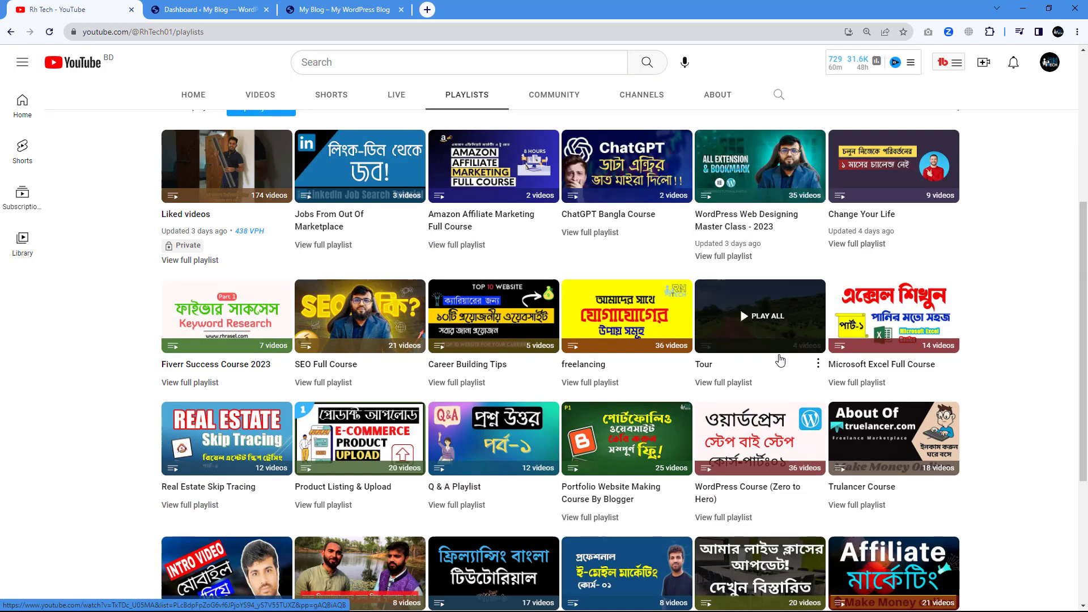
scroll(781, 361, "up", 4)
scroll(780, 361, "up", 2)
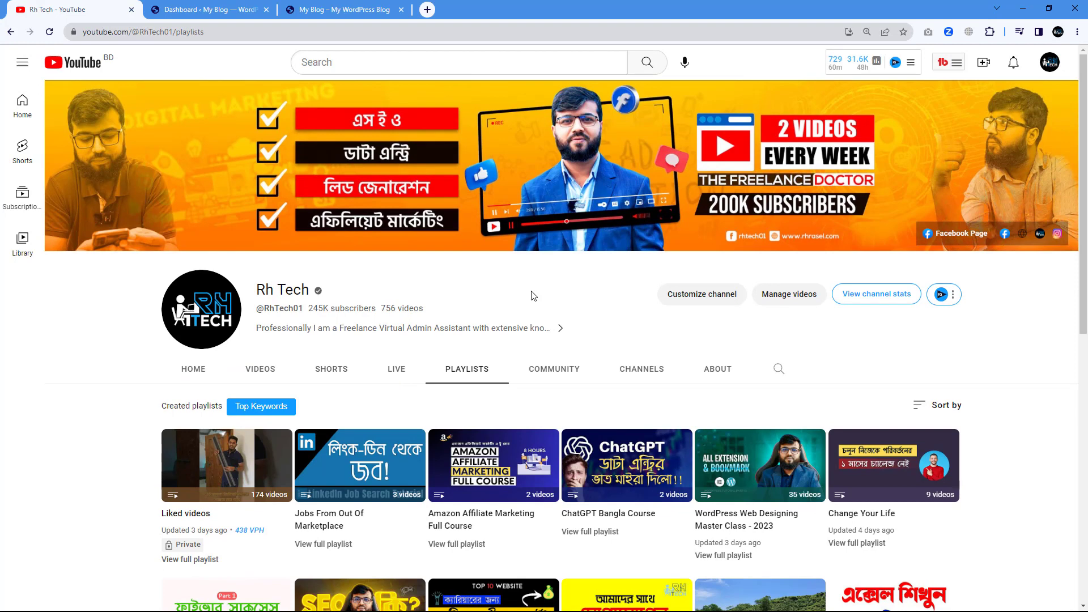
Step: Open the My Blog home page, outline its full-width header with a screen capture selection, and discard the capture
left_click(363, 9)
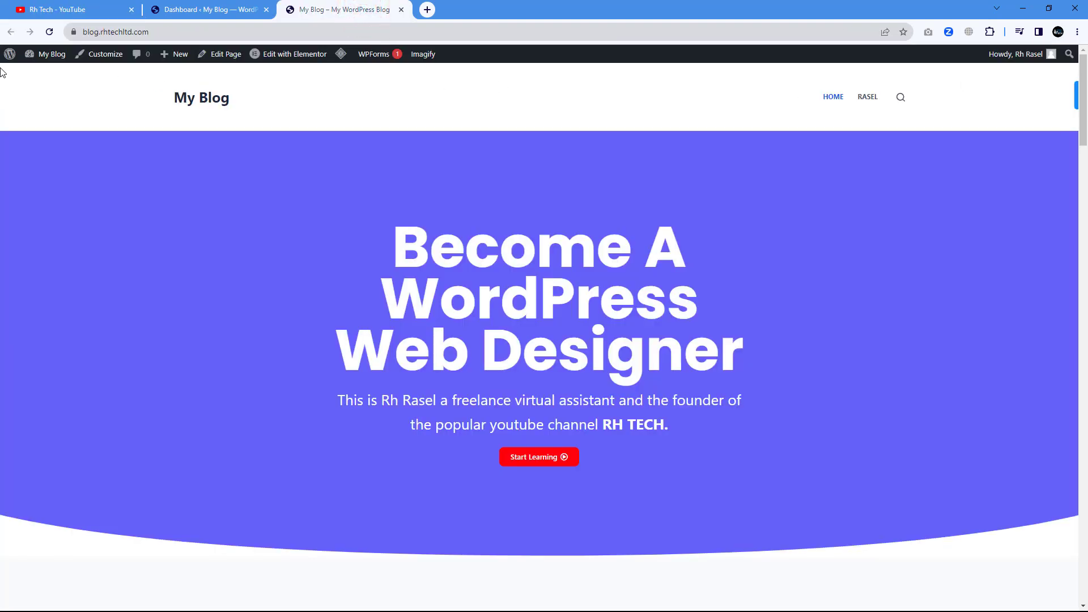
key("Print")
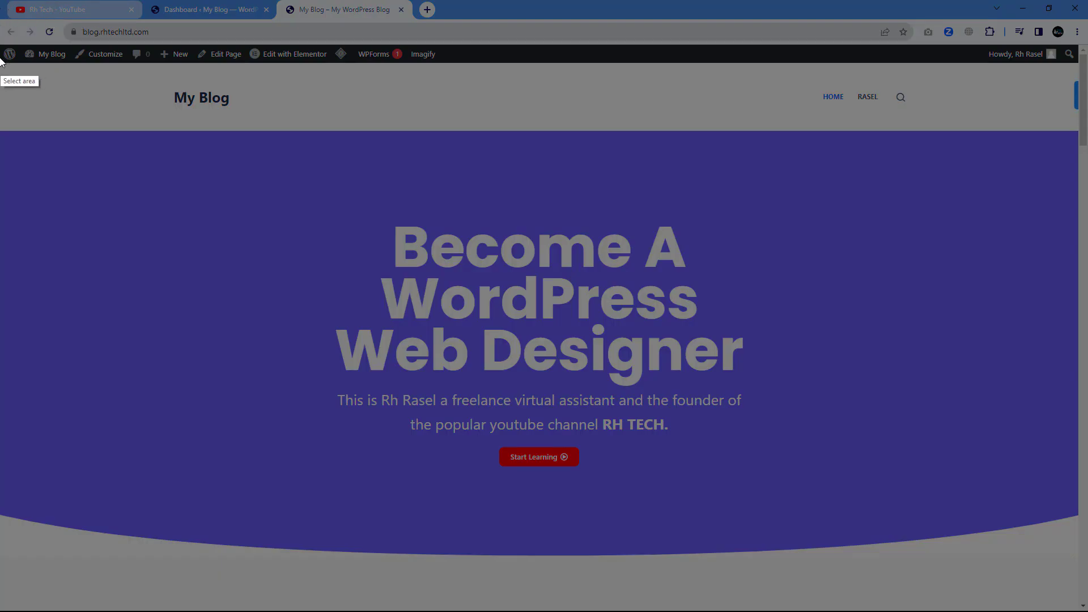
left_click_drag(0, 62, 1079, 132)
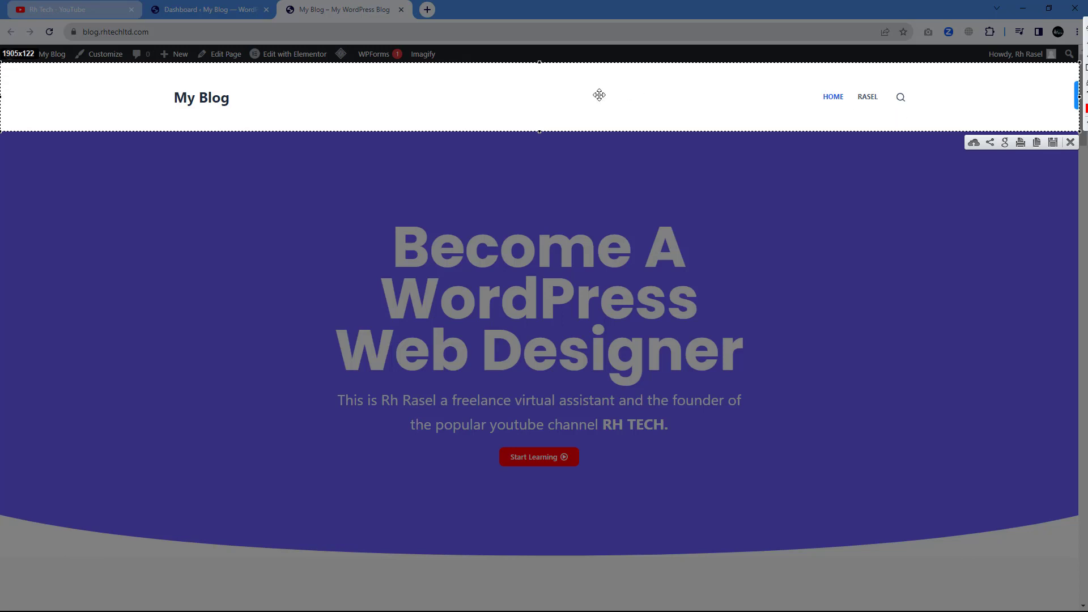
left_click(1074, 144)
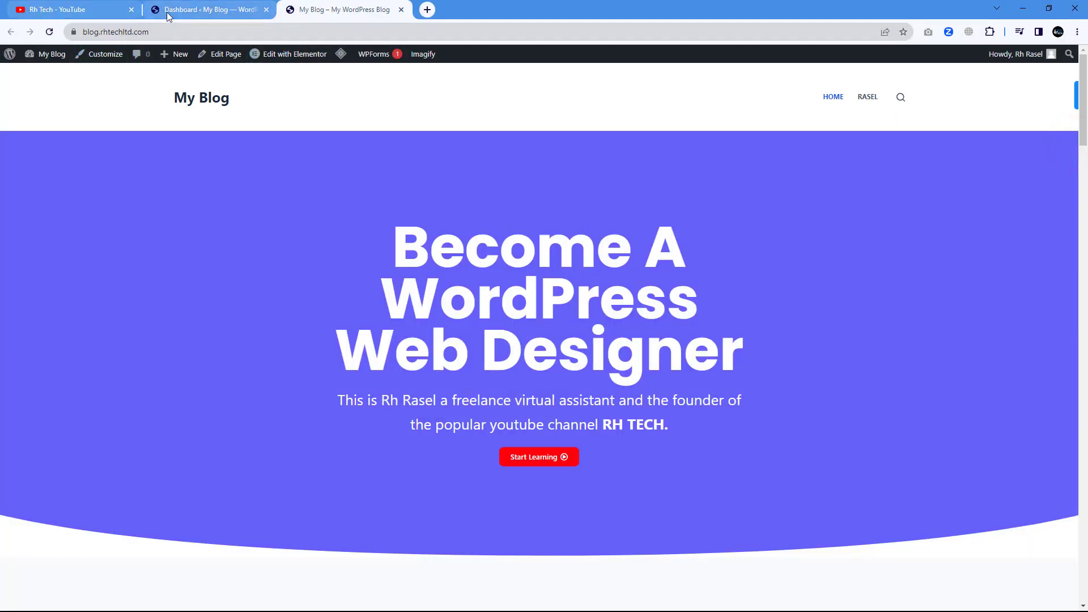
Step: Check the WordPress dashboard, return to the My Blog site, and open its Customizer in a new browser tab
left_click(250, 9)
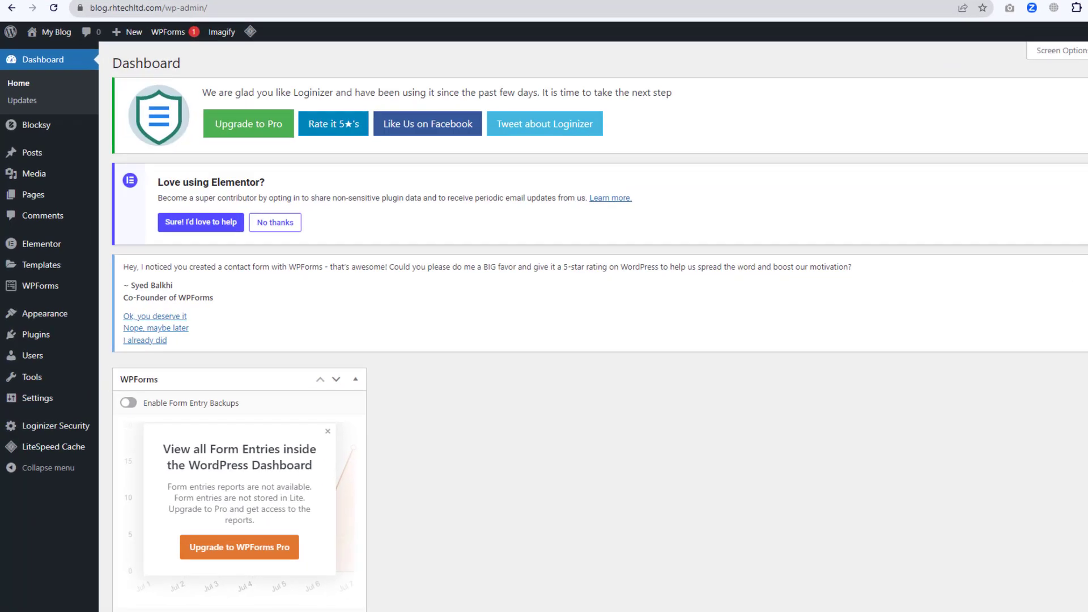
mouse_move(39, 318)
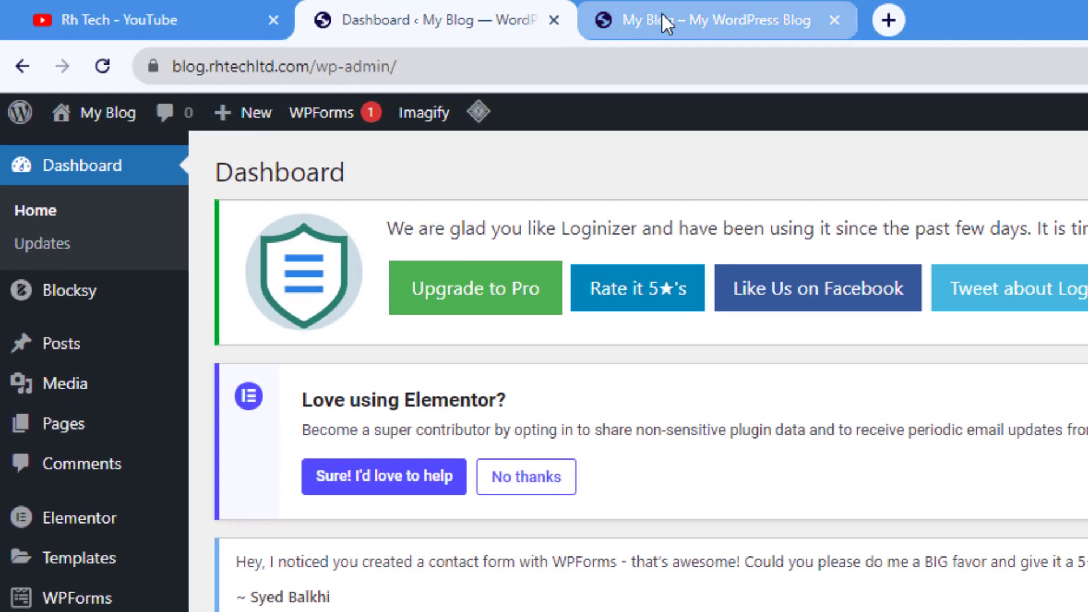
left_click(663, 17)
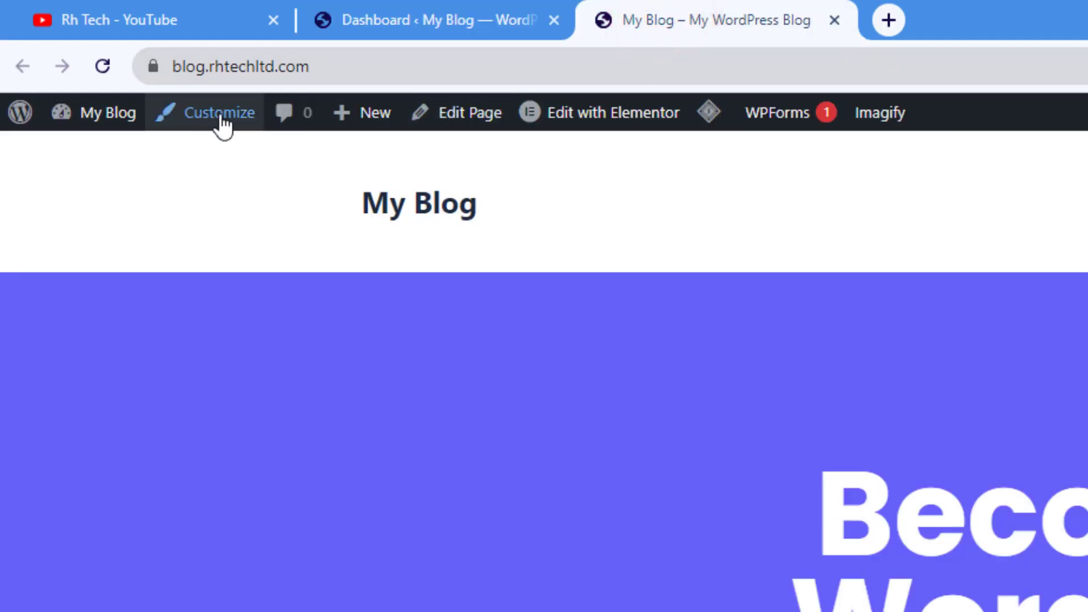
right_click(221, 120)
left_click(282, 140)
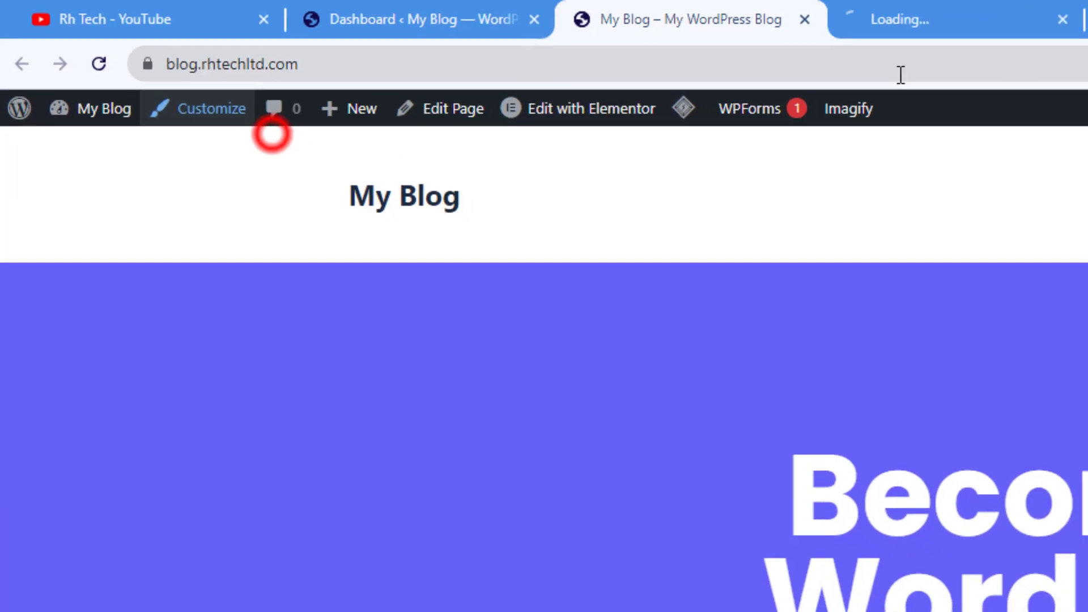
left_click(901, 20)
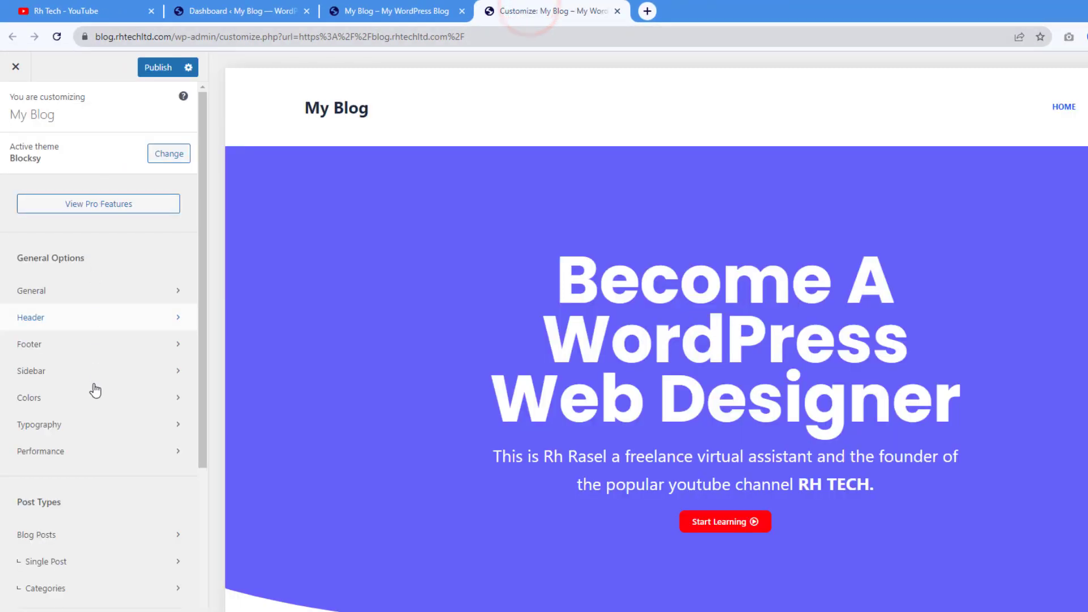
Step: Create a menu named "new menu" in the Customizer and assign it to the Header Menu 1 location
scroll(102, 420, "down", 3)
scroll(102, 420, "down", 3)
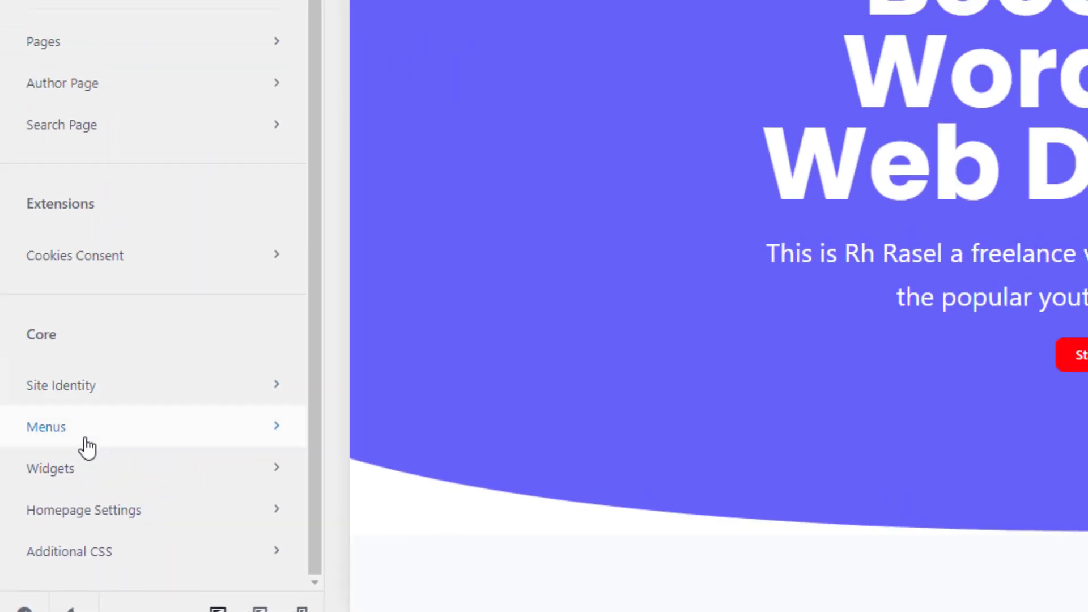
left_click(121, 432)
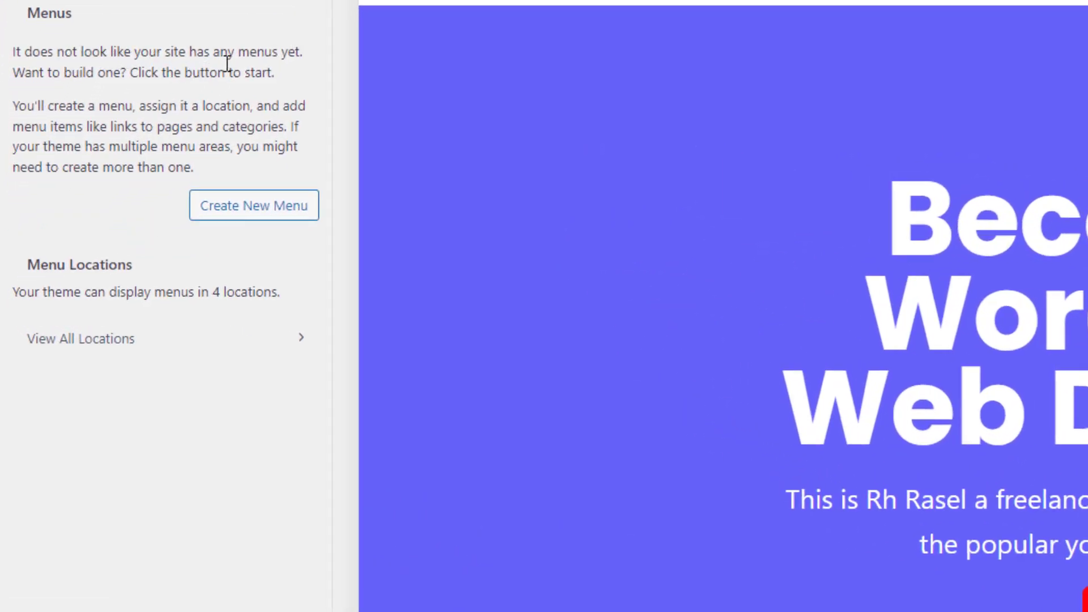
left_click_drag(13, 52, 300, 43)
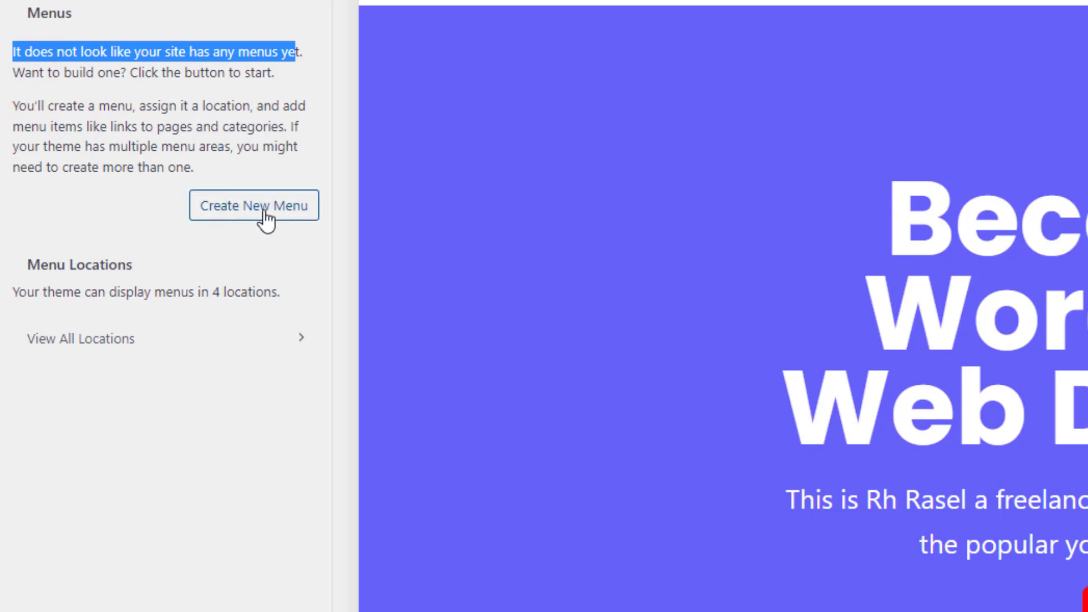
left_click(283, 217)
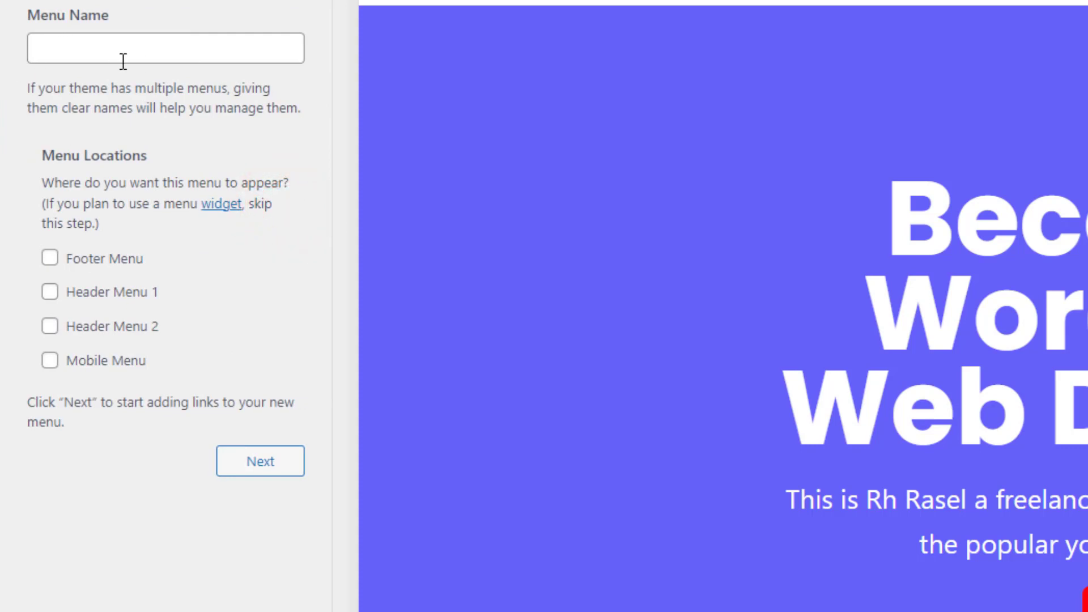
left_click(80, 52)
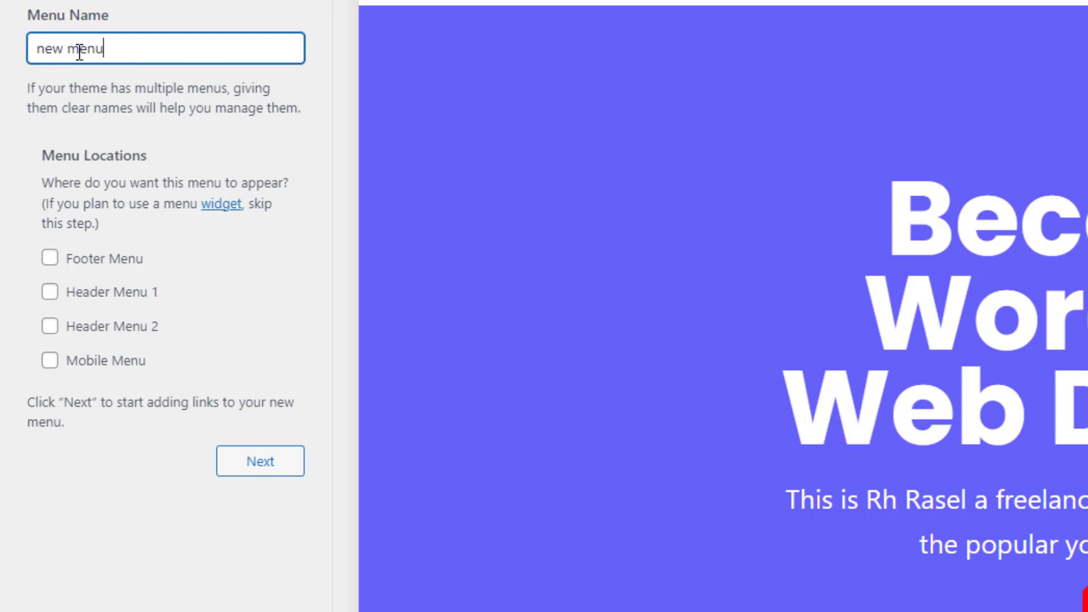
left_click(50, 292)
left_click(248, 470)
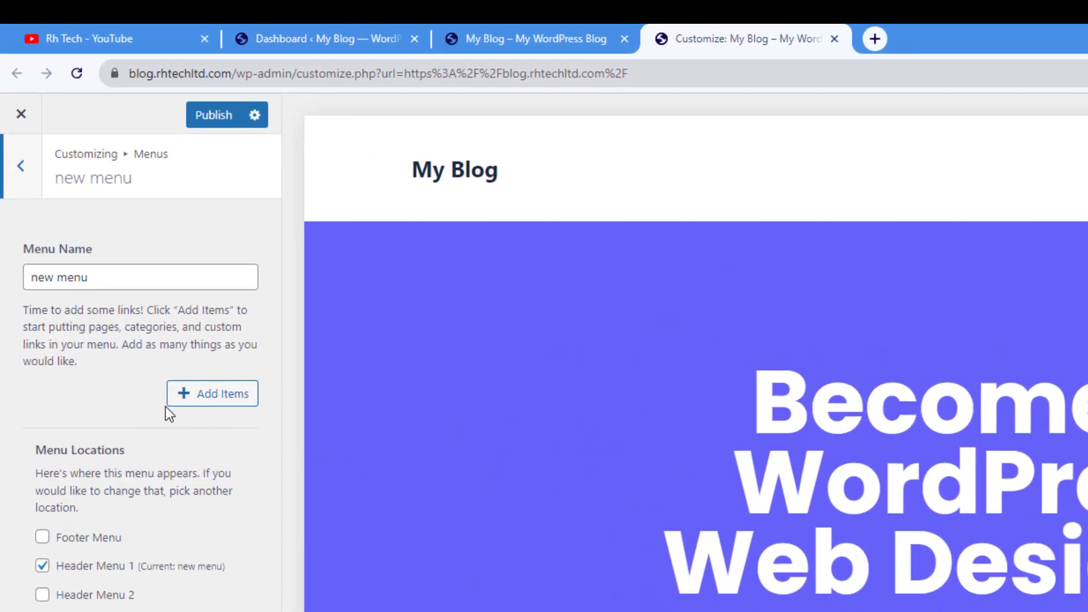
Step: Add the existing "rasel" page and a newly created "services" page to the menu
left_click(221, 394)
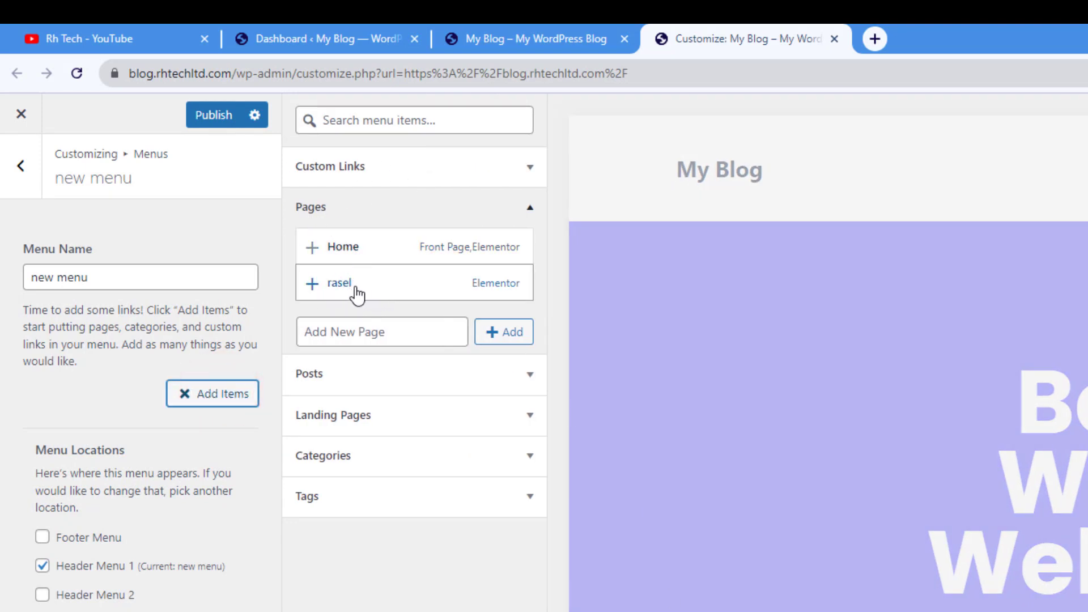
left_click(312, 286)
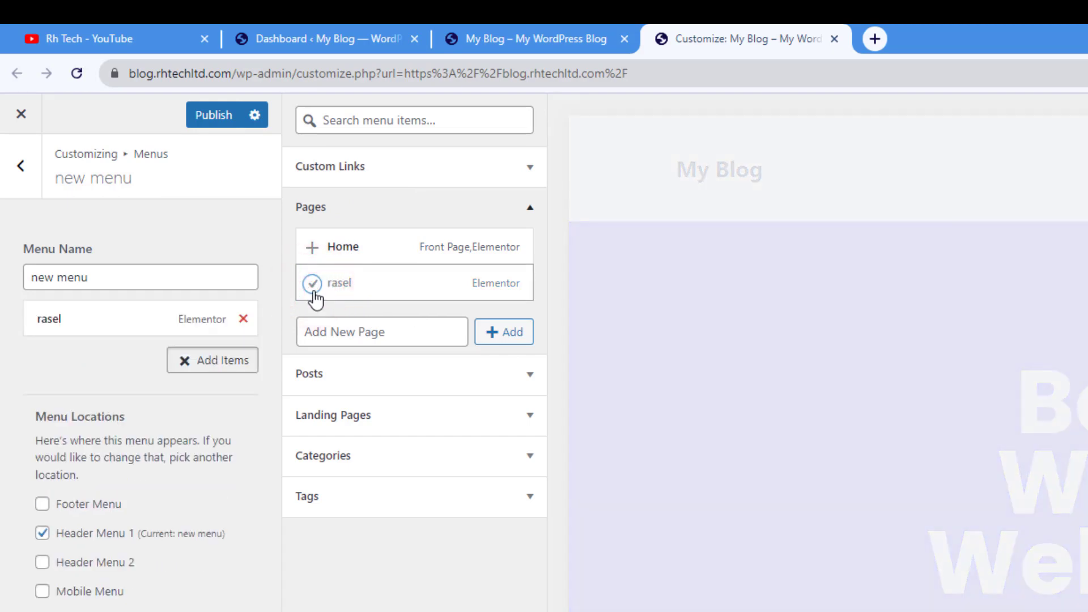
left_click(336, 333)
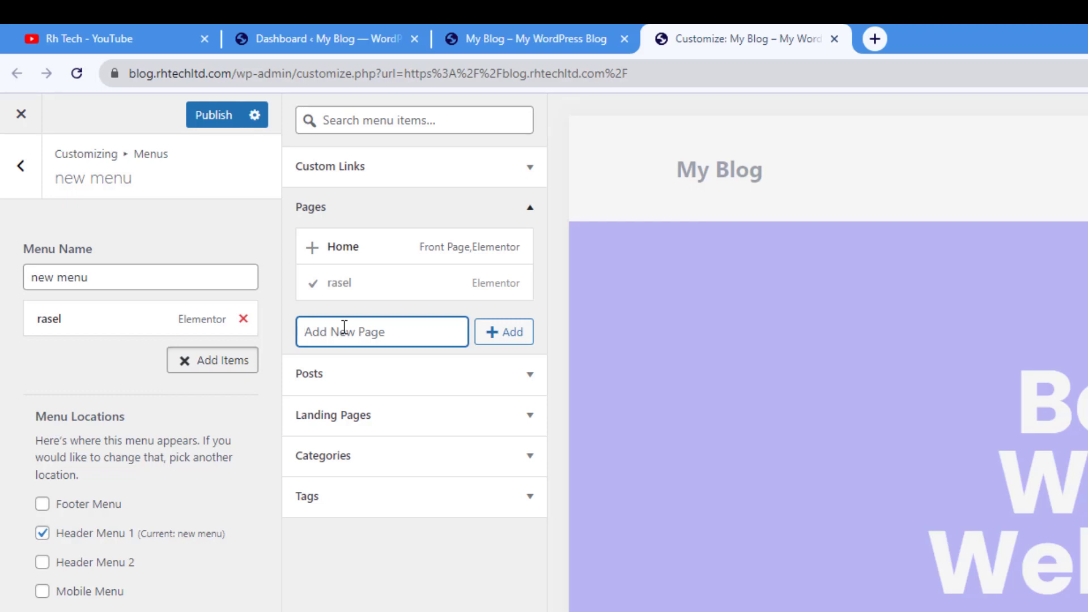
type("services")
left_click(503, 338)
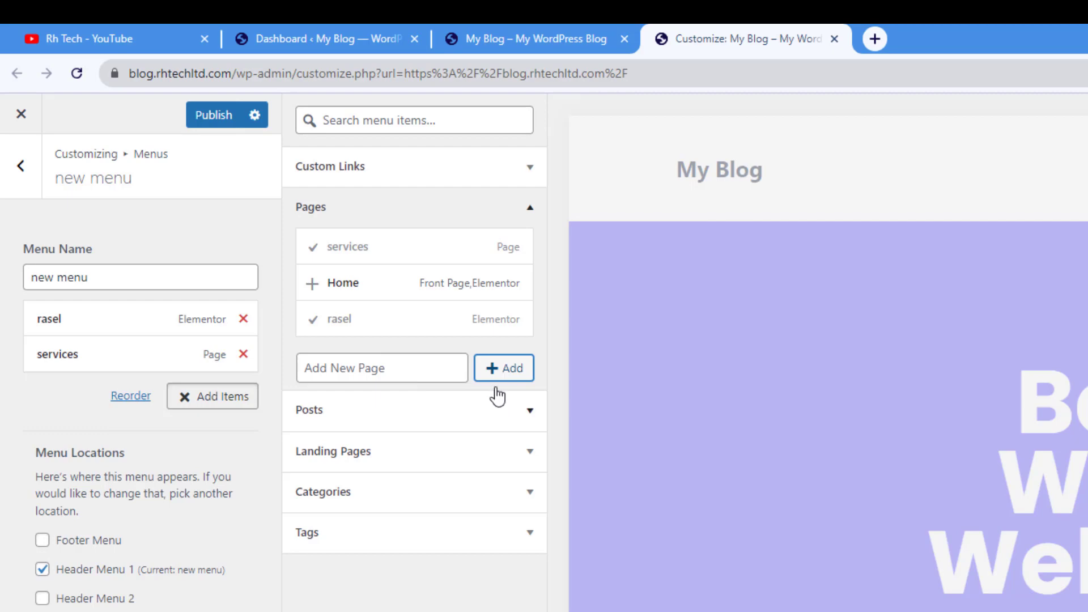
Step: Create "about" and "contact" pages as further items of the menu and publish the changes
left_click(382, 365)
type("about")
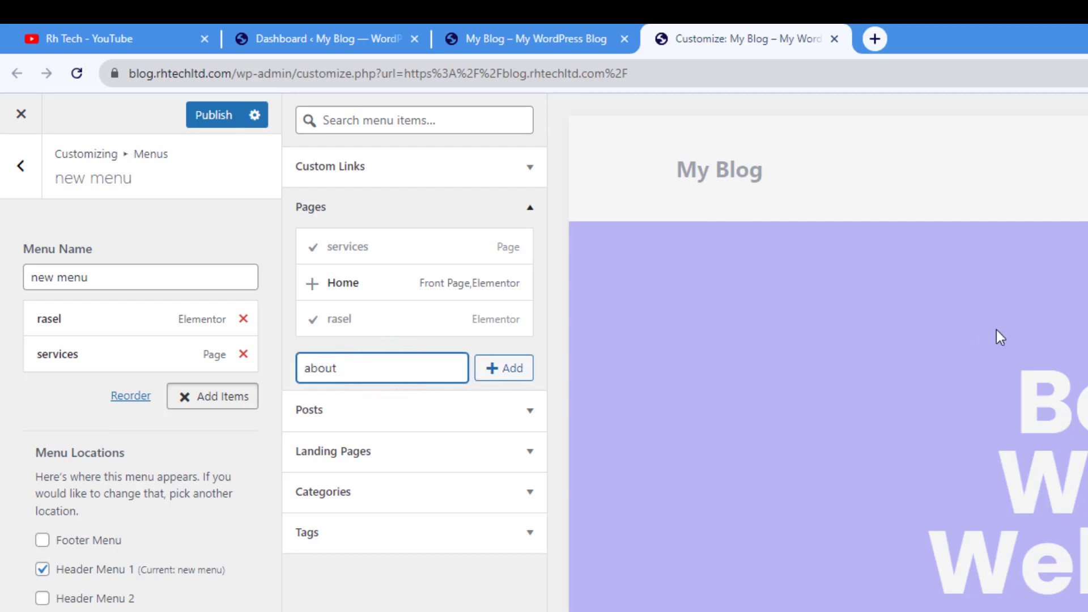
left_click(499, 369)
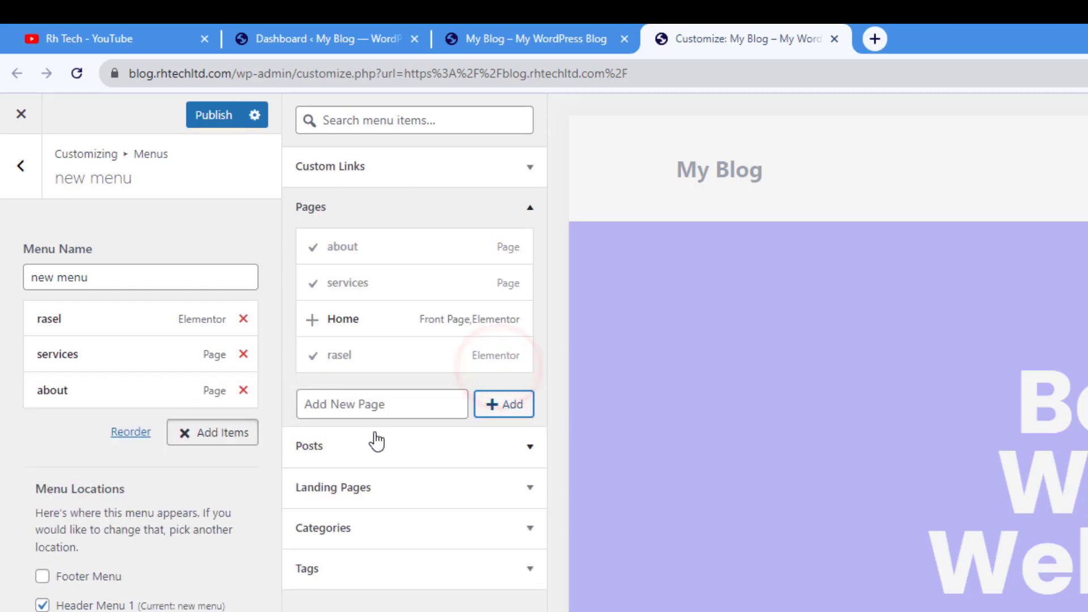
left_click(343, 422)
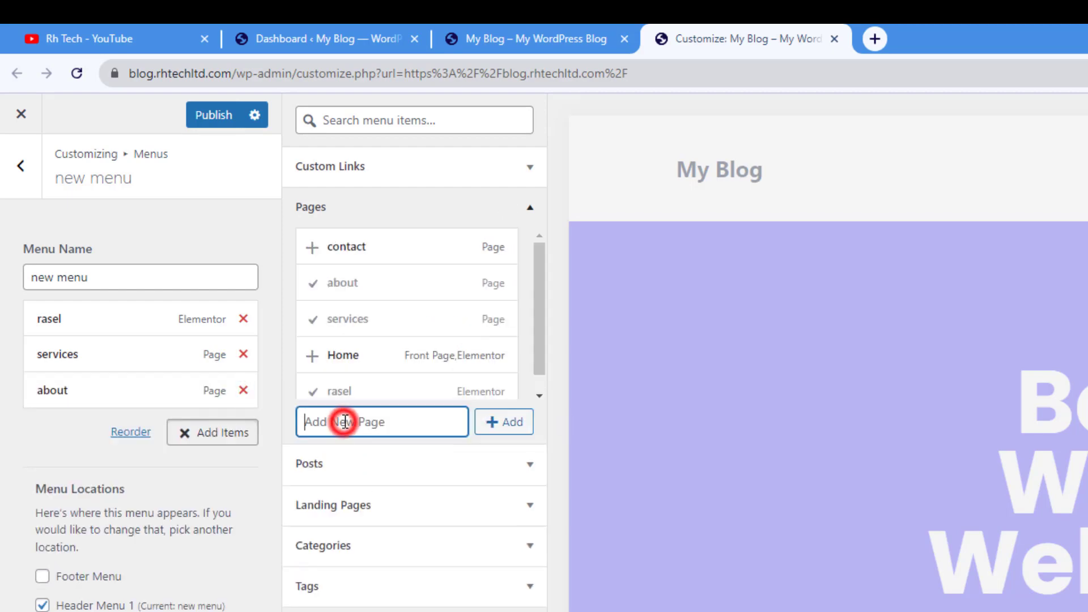
type("contact")
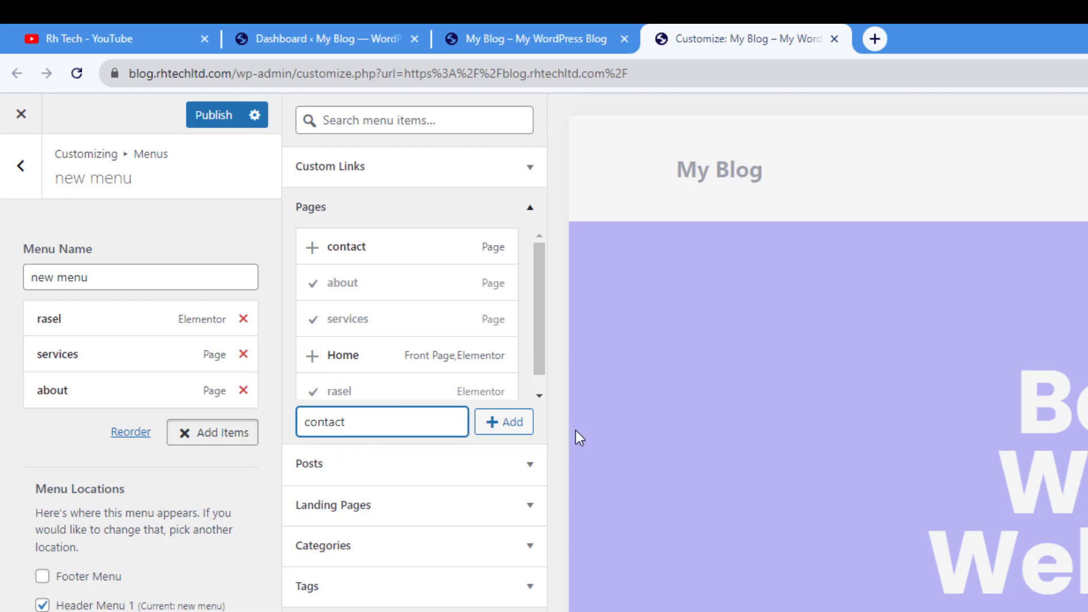
left_click(503, 425)
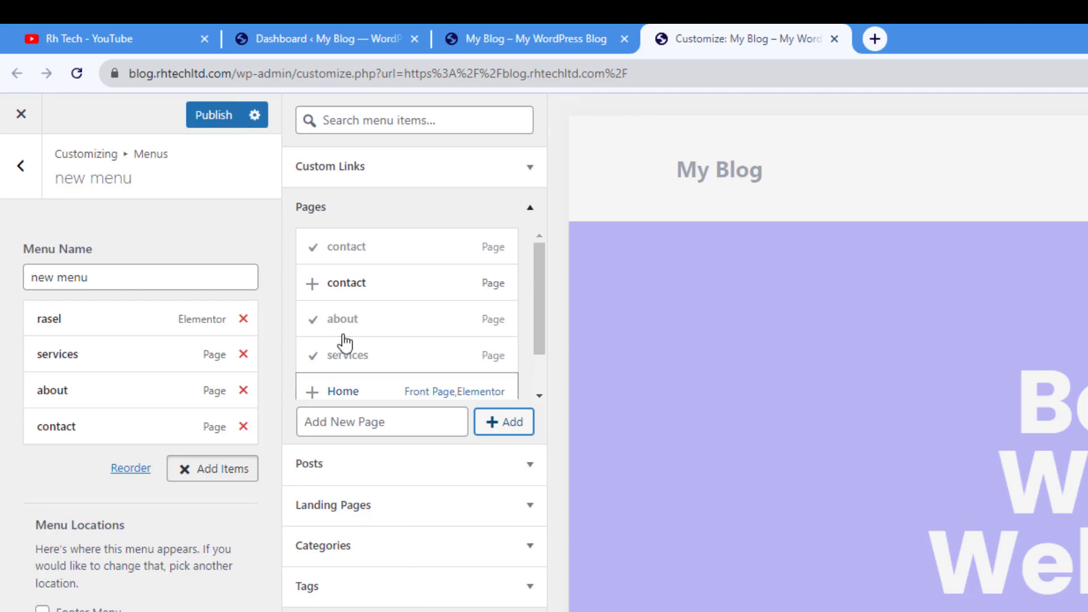
key("ctrl+minus")
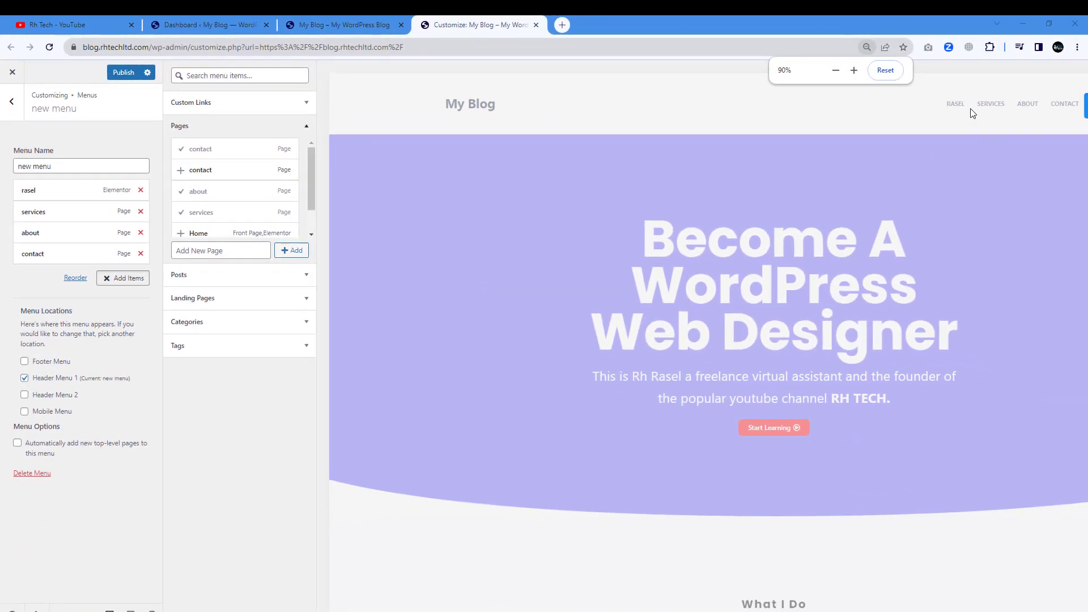
left_click(131, 78)
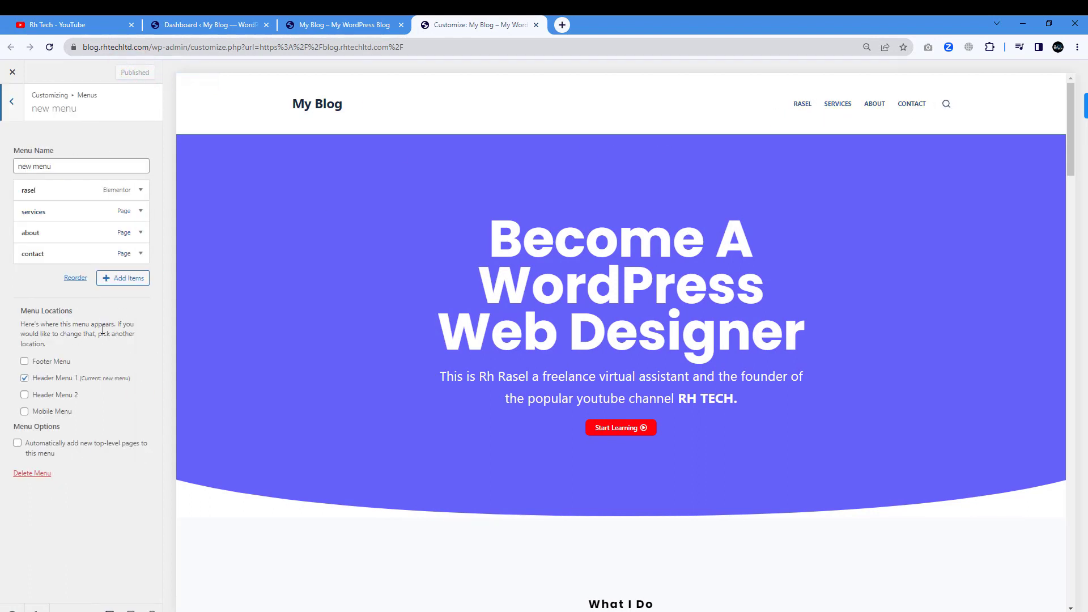
Step: Start a second menu and name it "footer menu"
left_click(12, 102)
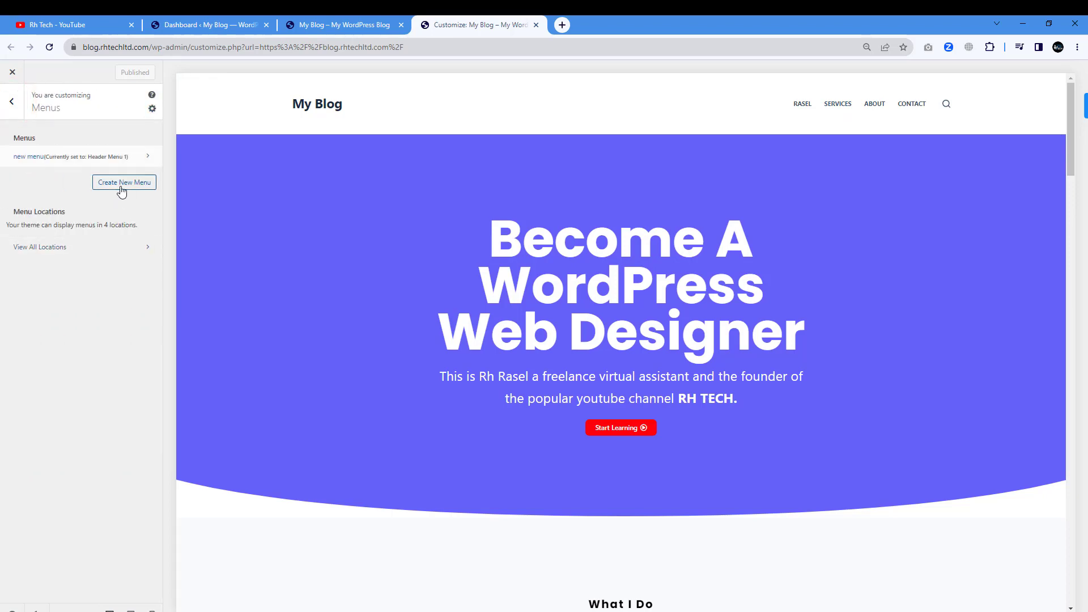
left_click(121, 190)
left_click(45, 156)
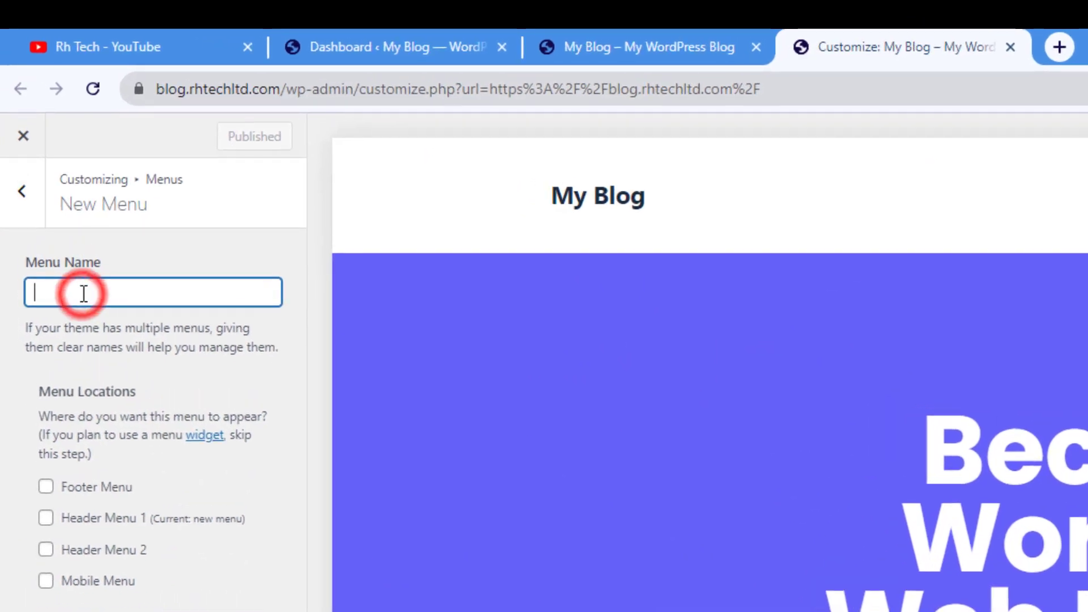
type("footer menu")
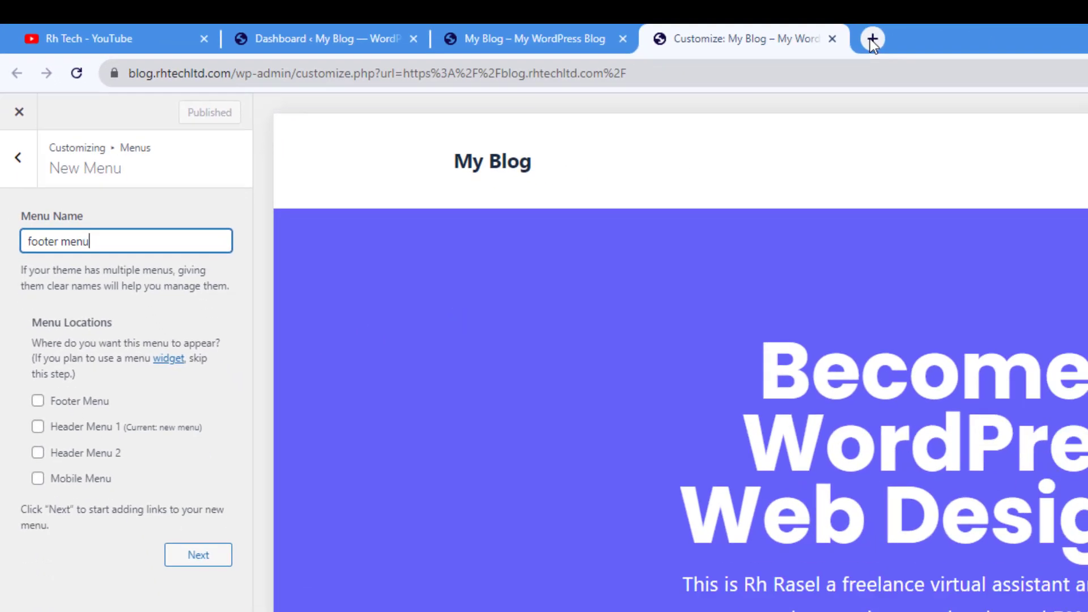
Step: Open rhrasel.com in a new browser tab and view its Student Success page from the header navigation
left_click(1059, 47)
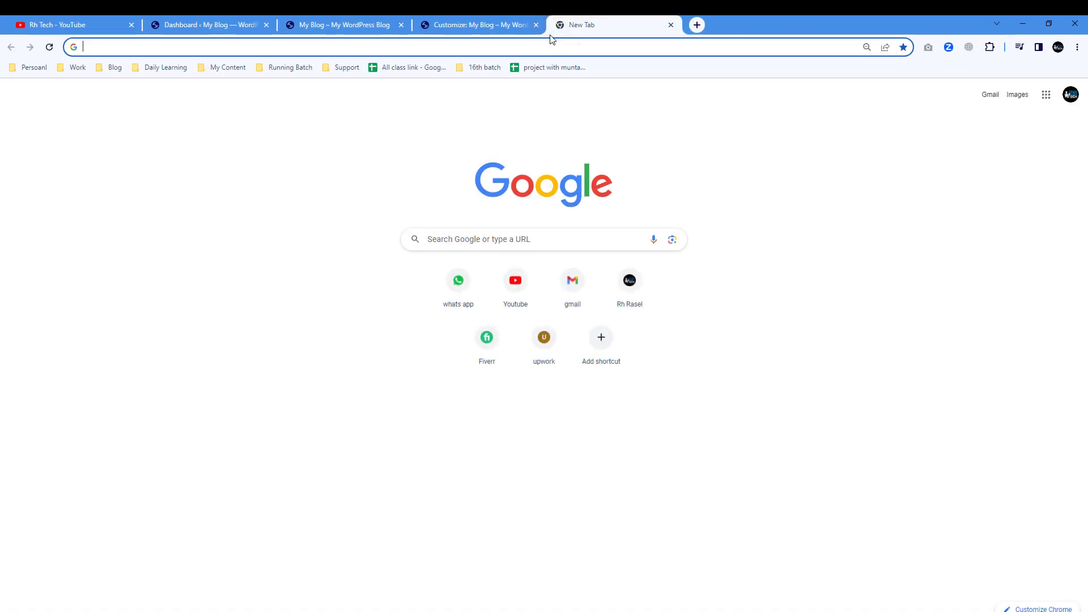
type("rhrasel.com")
key("Return")
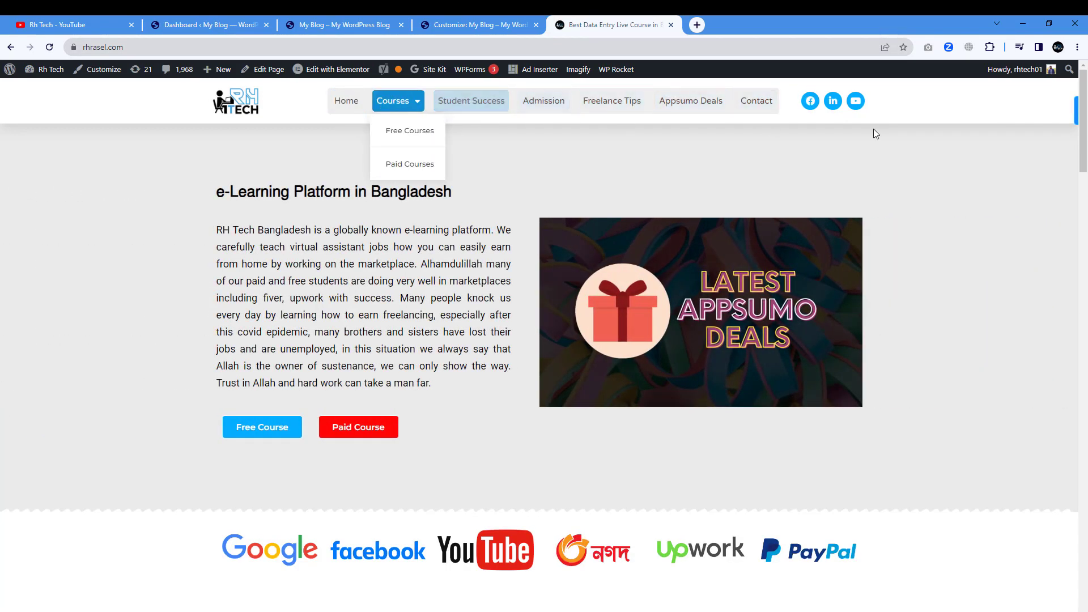
left_click(477, 106)
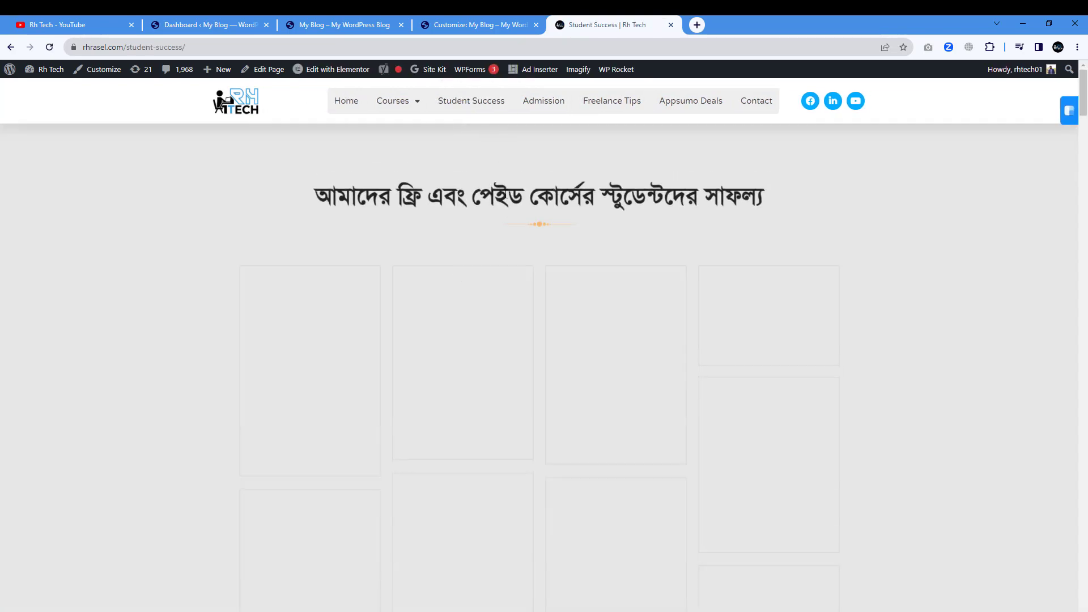
Step: Look through the Student Success page, and open the services page from My Blog's header menu in the Customizer preview
scroll(486, 329, "down", 10)
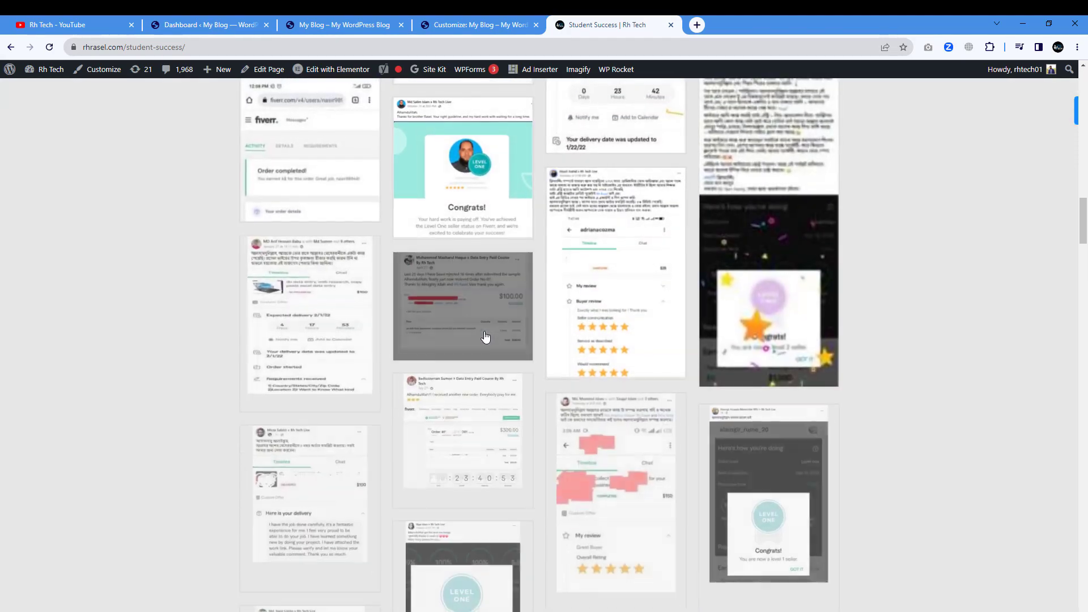
scroll(485, 336, "up", 10)
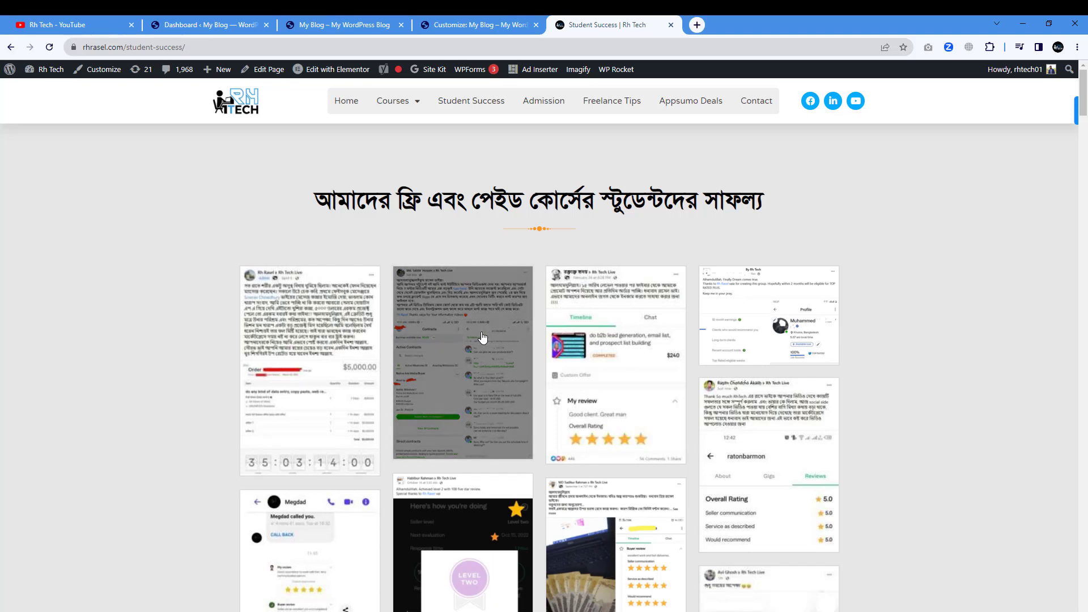
left_click(340, 25)
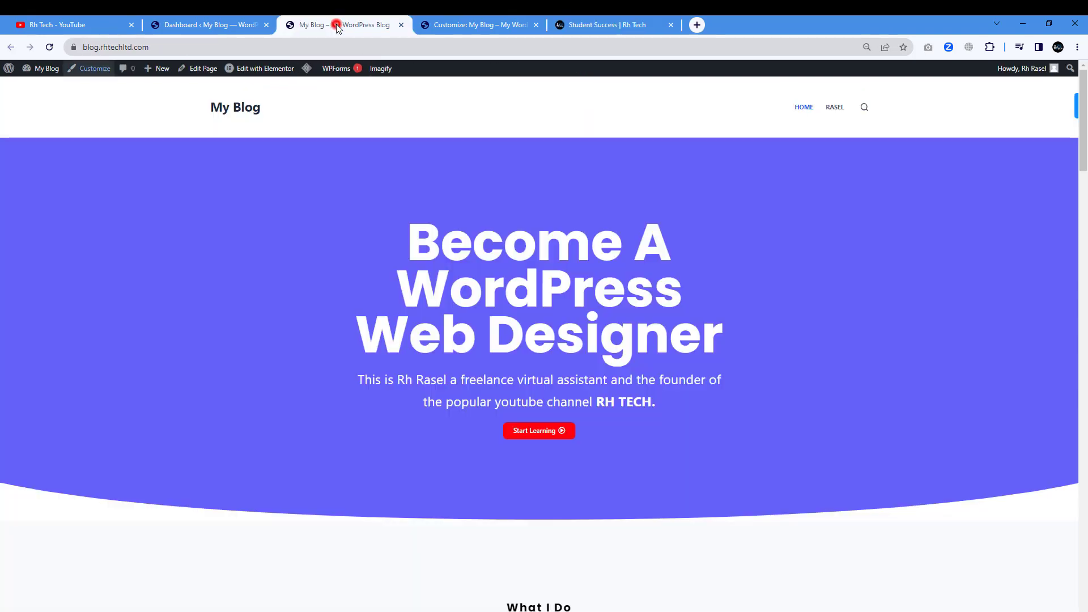
left_click(226, 24)
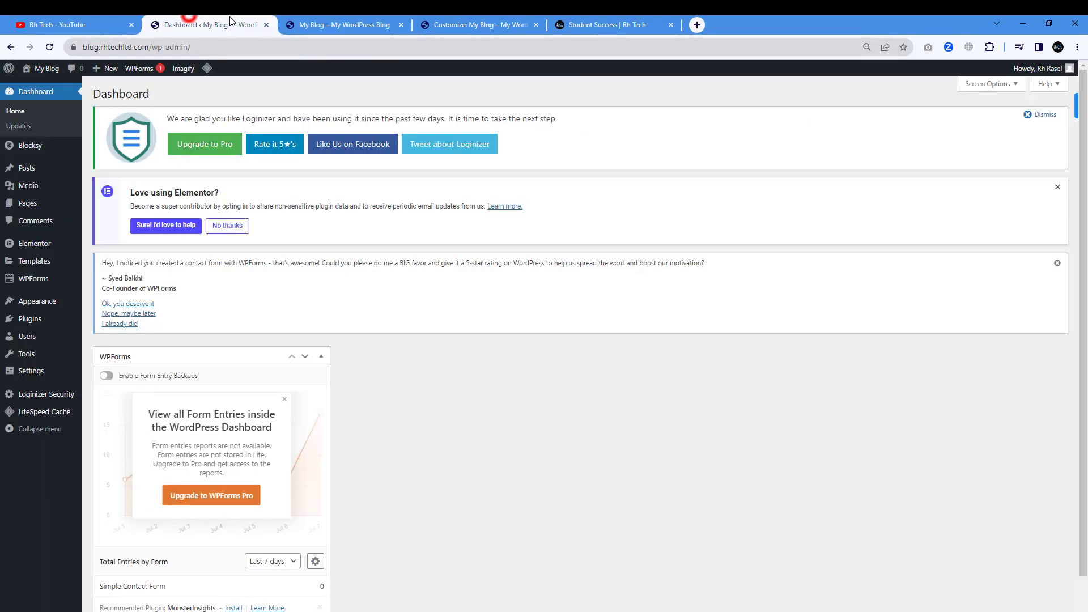
left_click(456, 25)
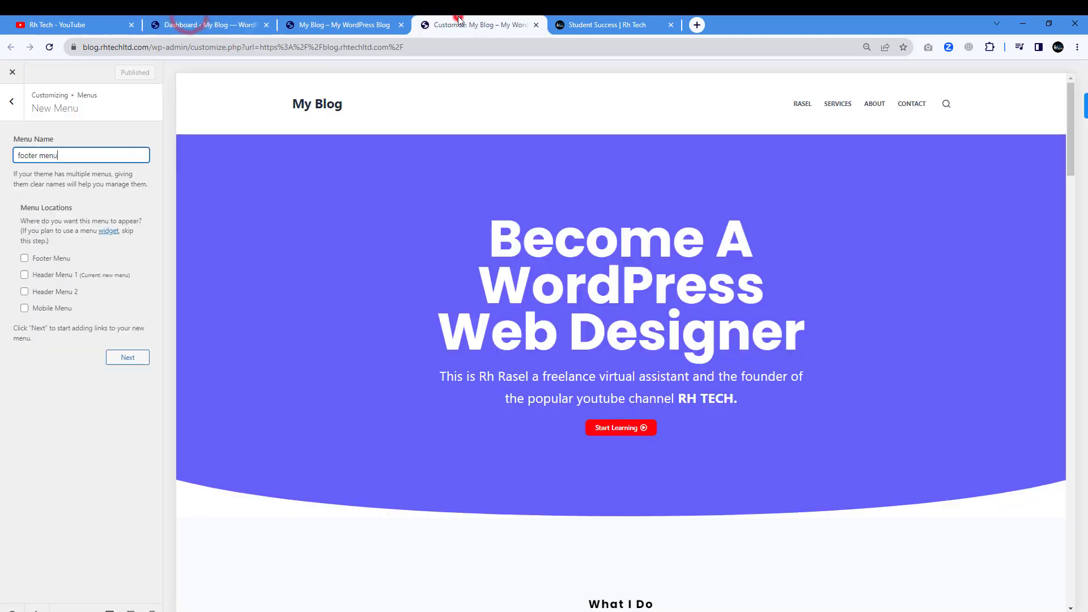
left_click(835, 105)
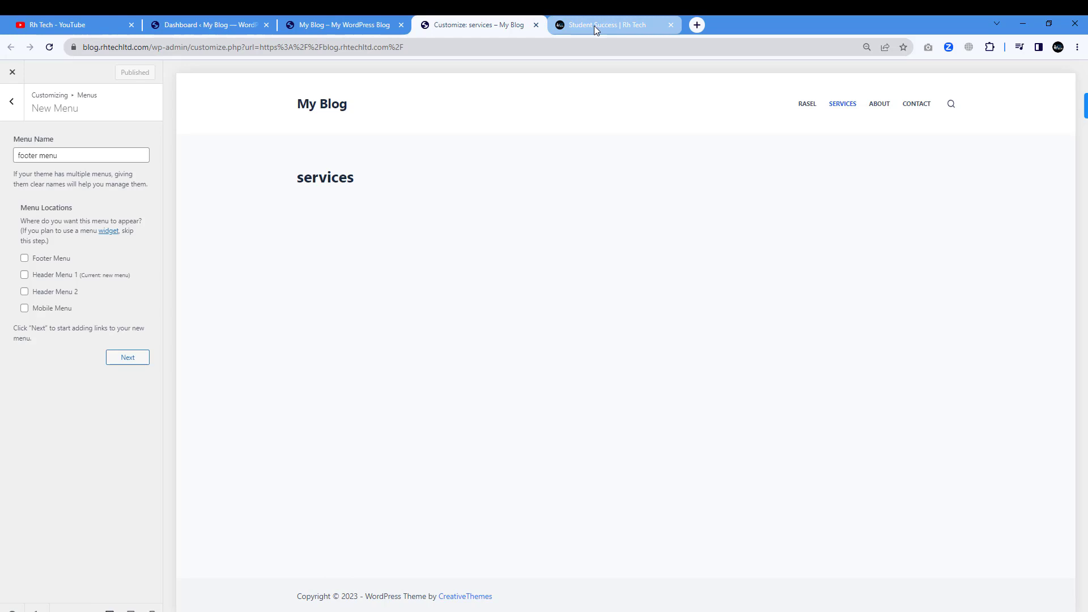
Step: Examine the footer links at the end of rhrasel.com's Student Success page
left_click(594, 25)
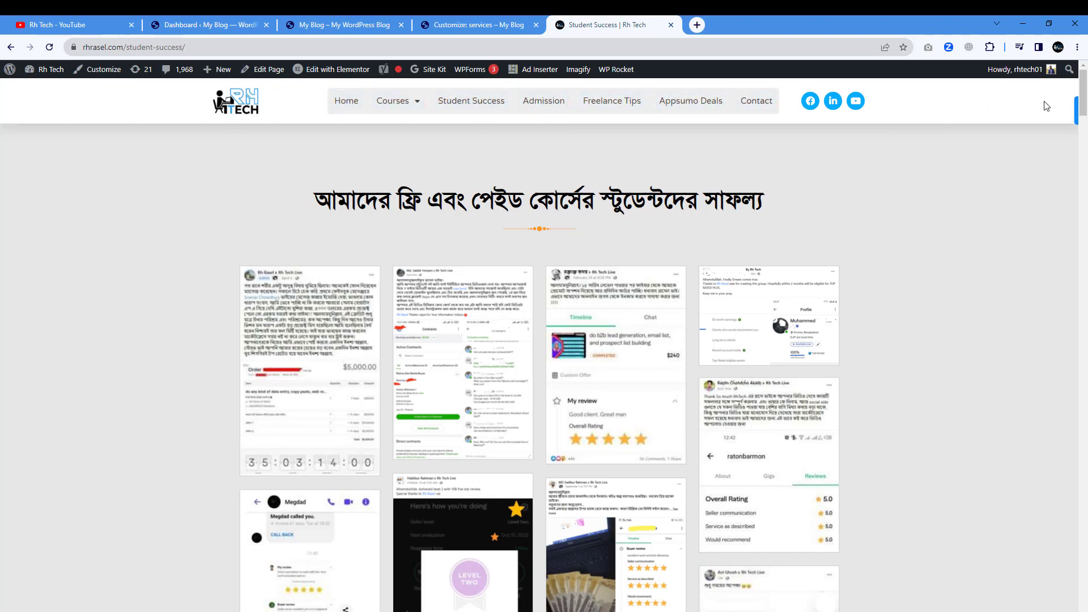
scroll(1084, 111, "down", 1)
left_click_drag(1084, 107, 1049, 610)
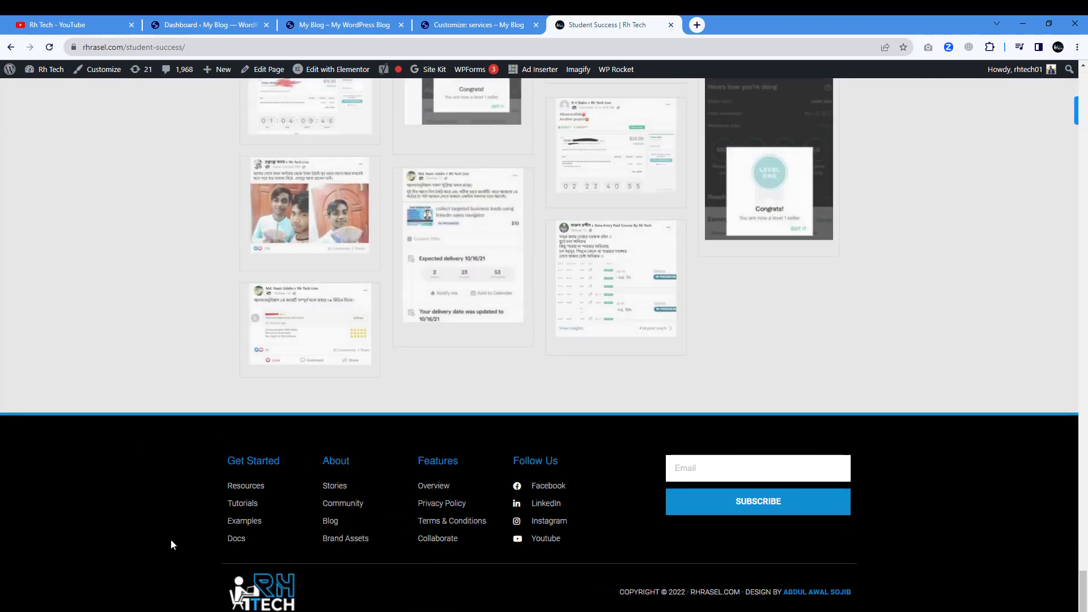
Step: Return to the My Blog Customizer and create "footer menu" with the Footer Menu location assigned
left_click(372, 24)
left_click(221, 22)
left_click(479, 22)
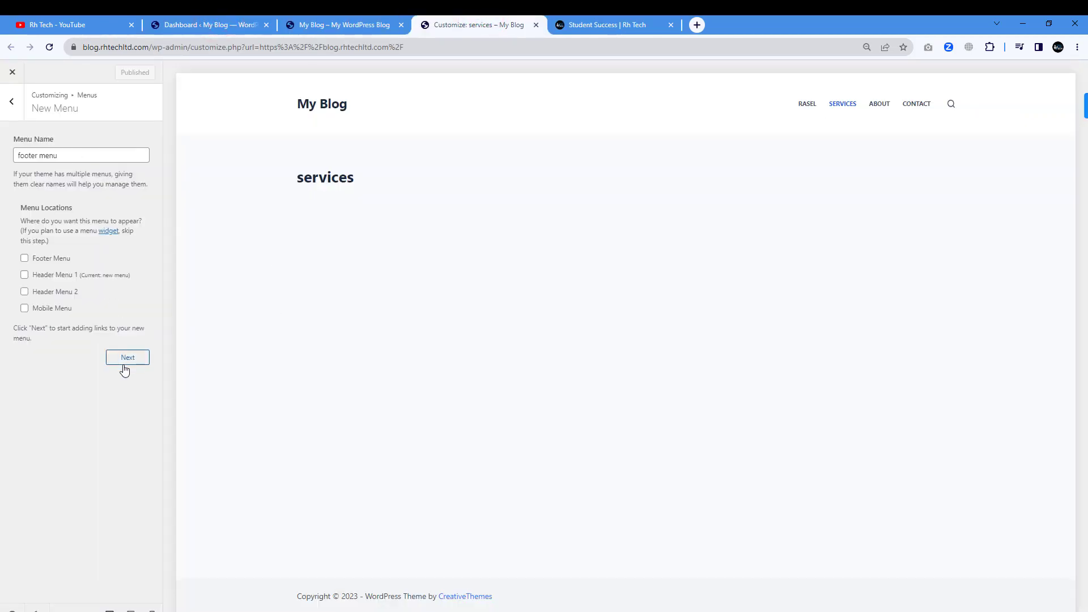
left_click(25, 259)
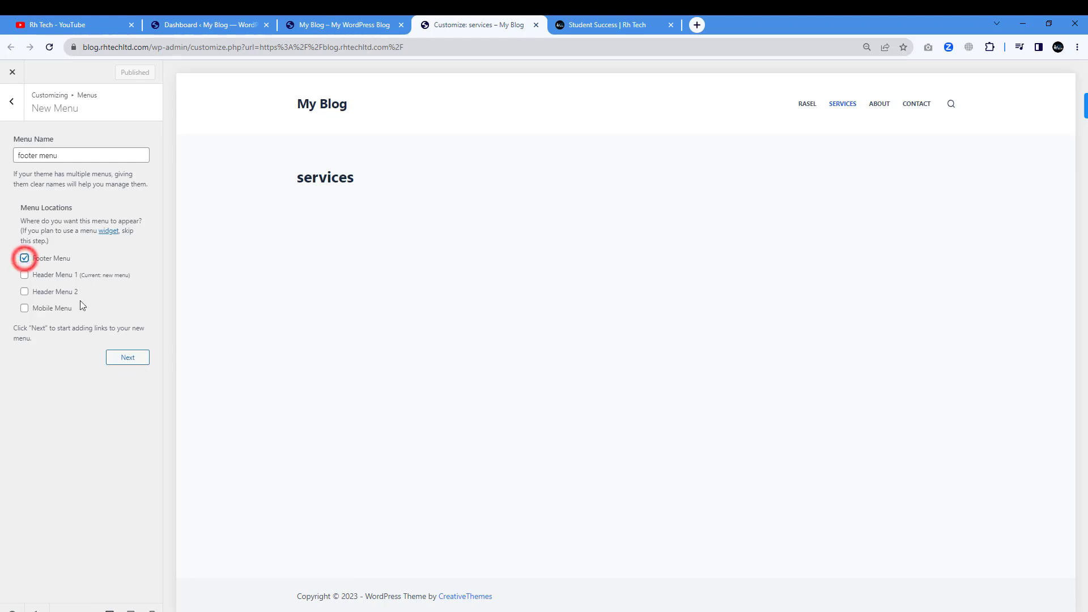
left_click(125, 359)
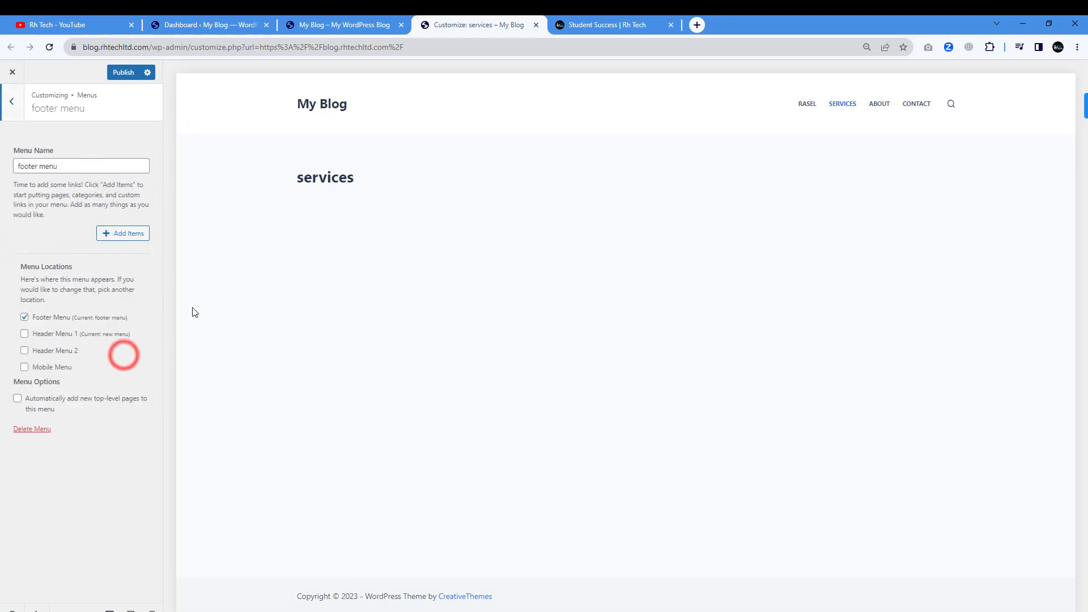
Step: Add the services, about and contact pages and the "Hello world!" post to the footer menu
left_click(121, 233)
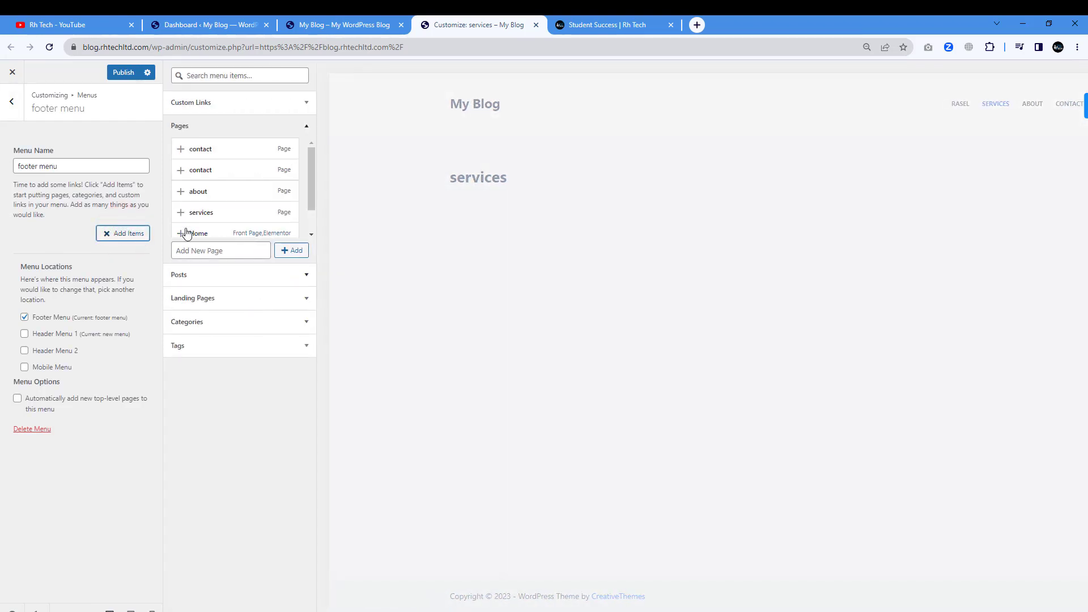
scroll(187, 234, "down", 2)
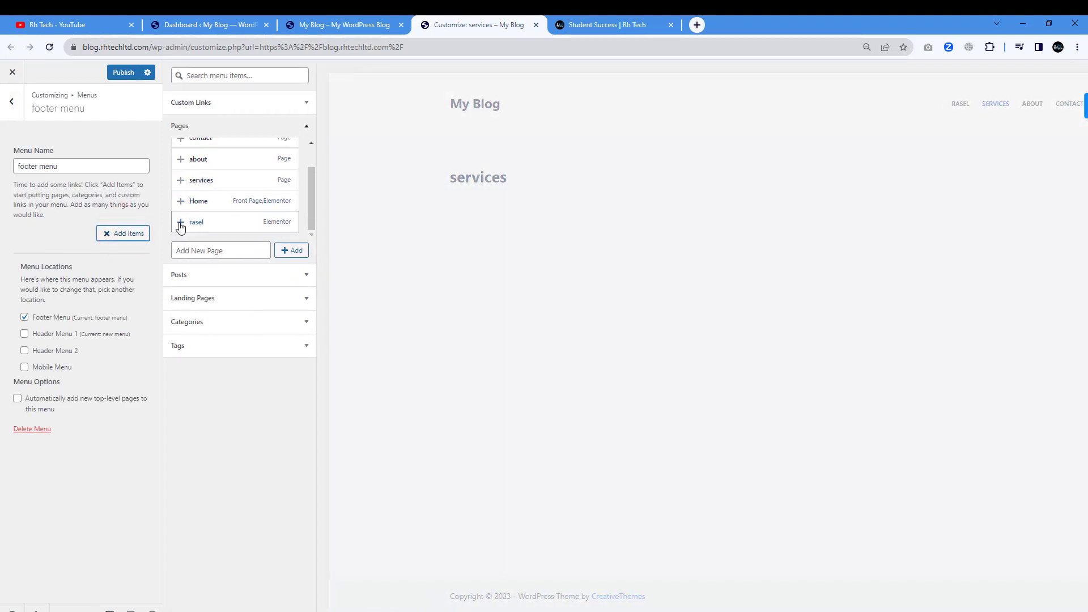
left_click(180, 180)
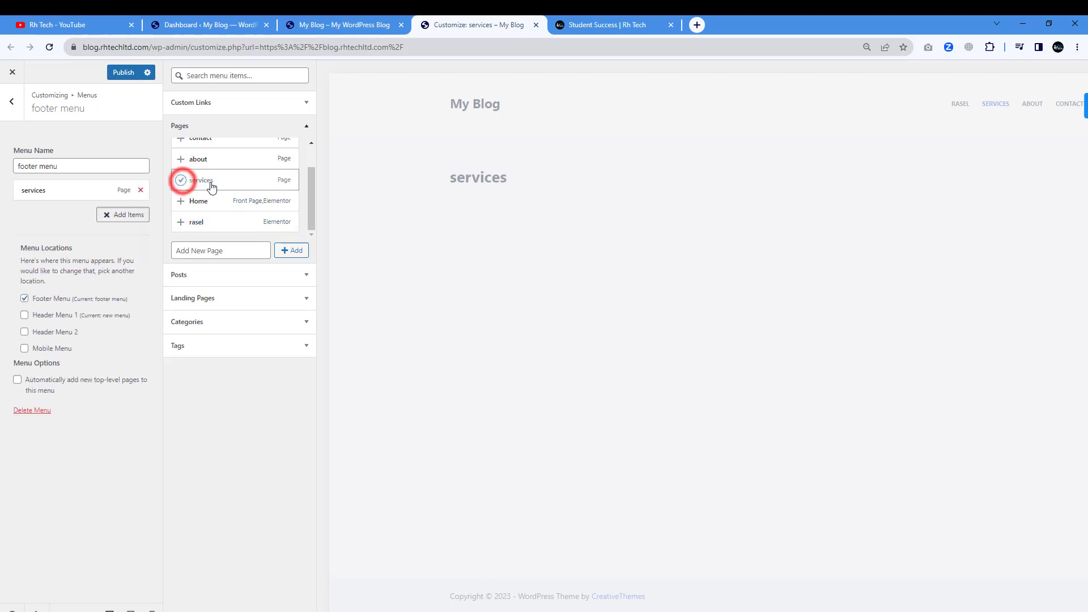
left_click(181, 160)
left_click(180, 139)
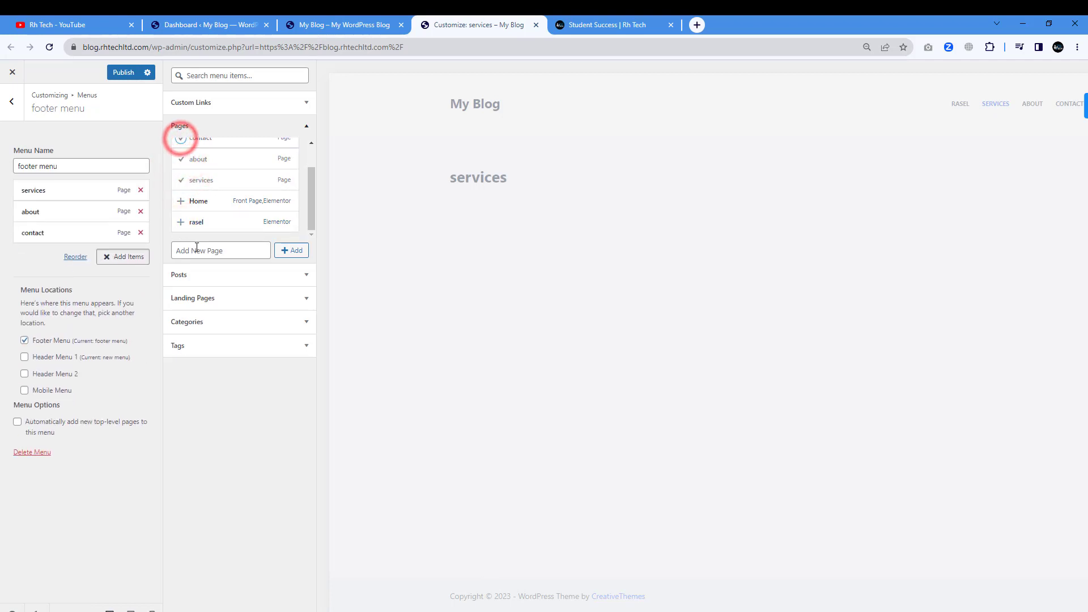
left_click(199, 279)
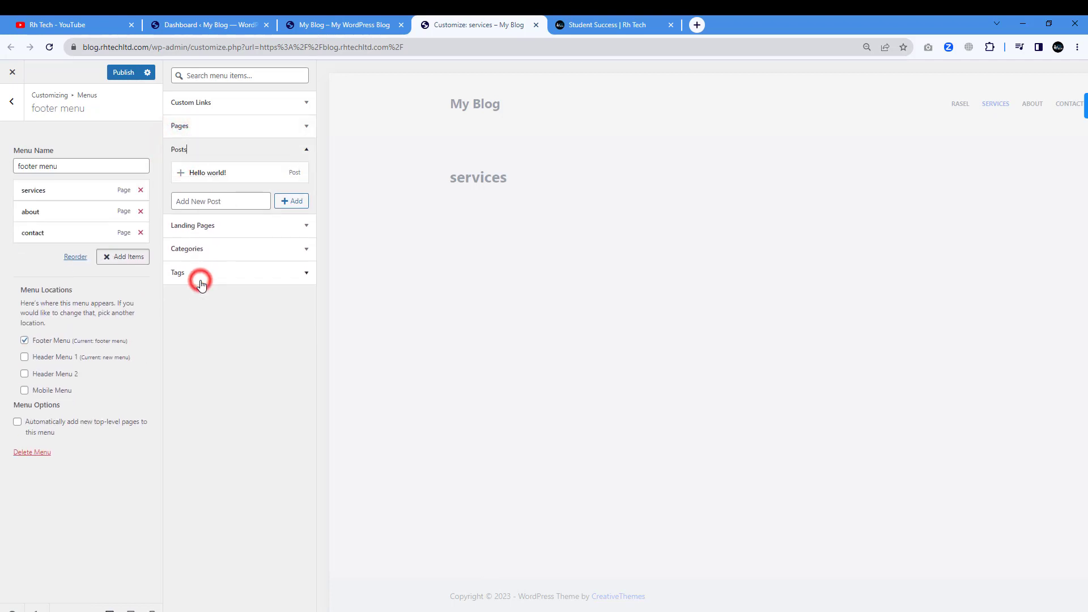
left_click(181, 174)
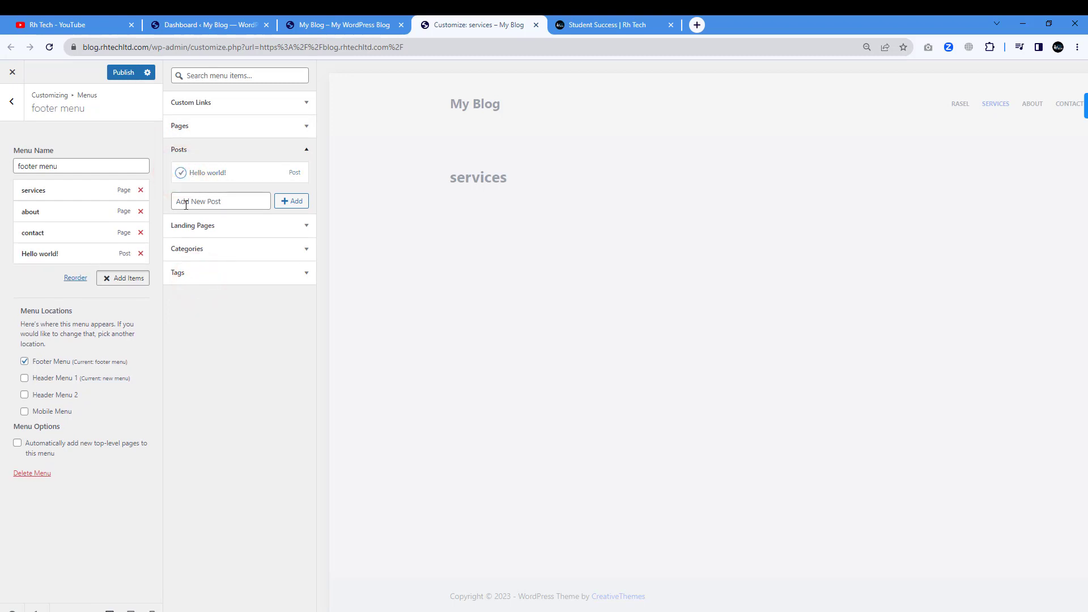
Step: Try the Uncategorized category as a footer menu item, check the available tags, and remove the category from the menu
left_click(194, 228)
left_click(194, 229)
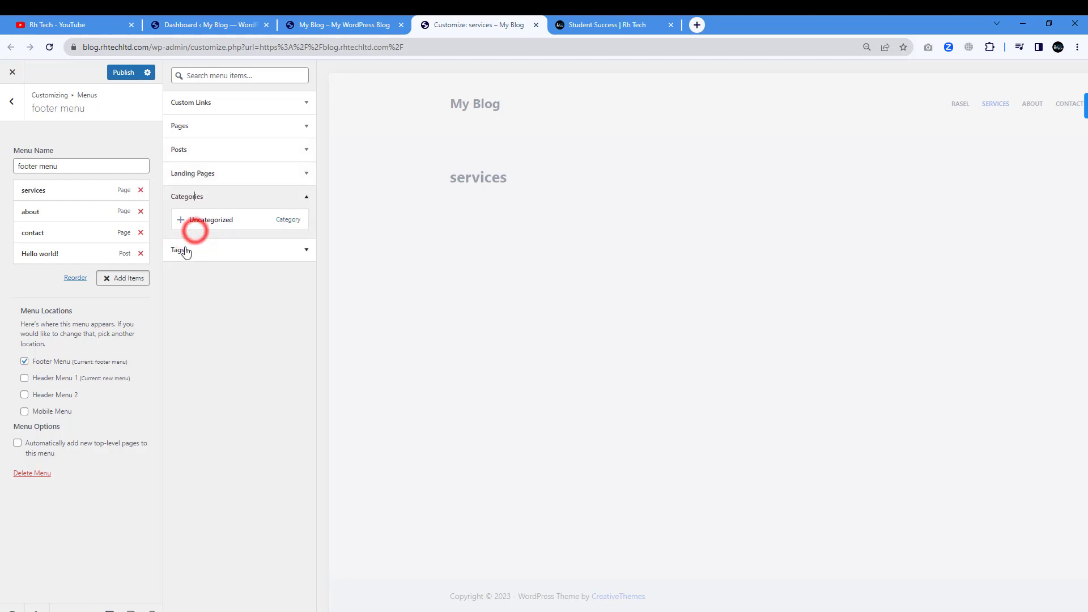
left_click(180, 220)
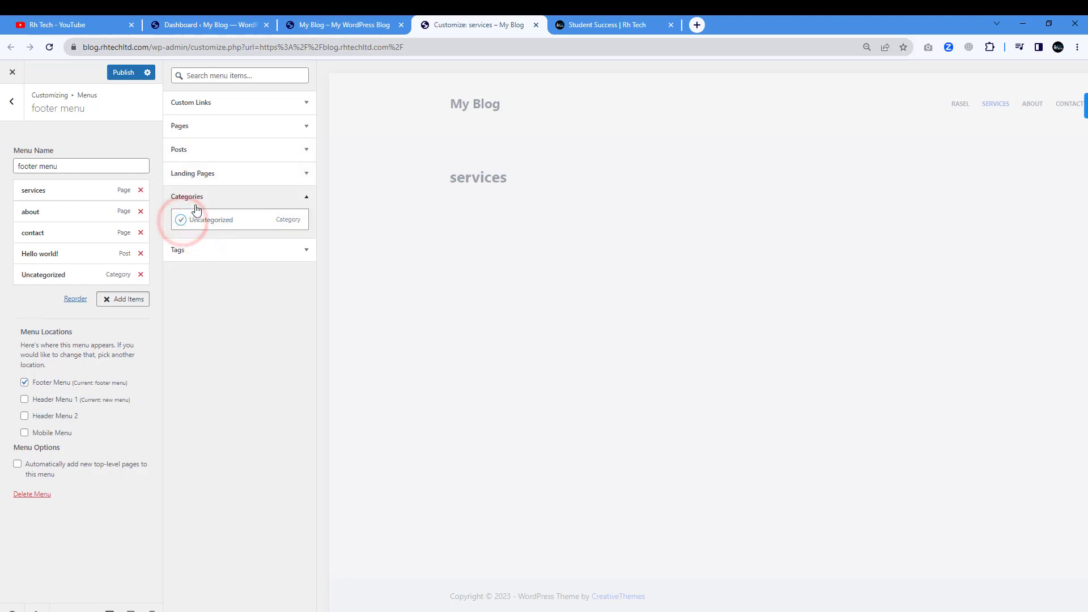
left_click(192, 252)
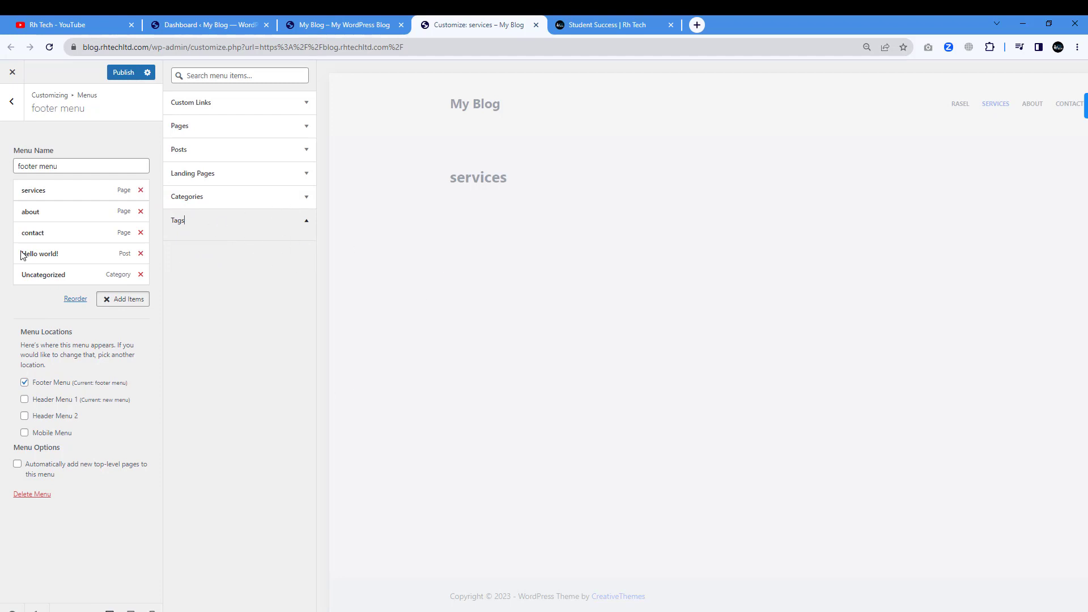
left_click(143, 276)
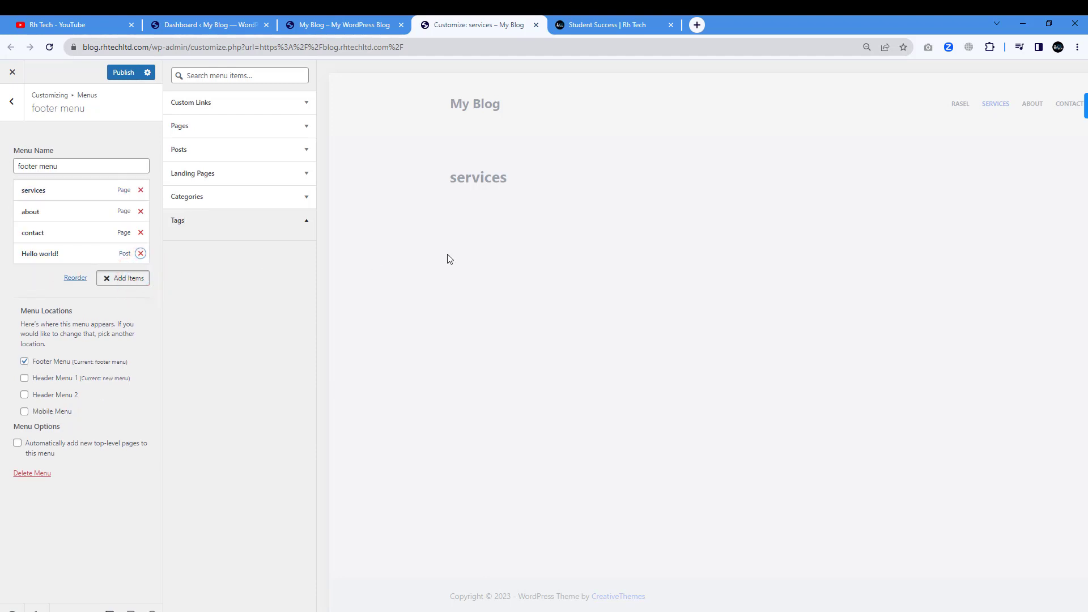
Step: Publish the footer menu and reload the live My Blog homepage to check its navigation
left_click(122, 73)
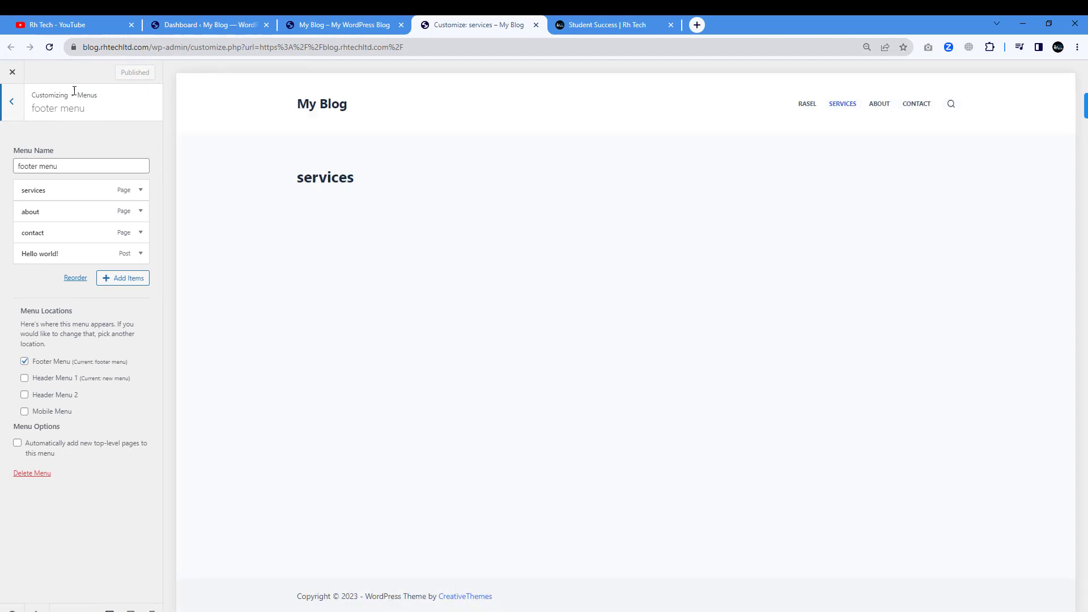
left_click(321, 22)
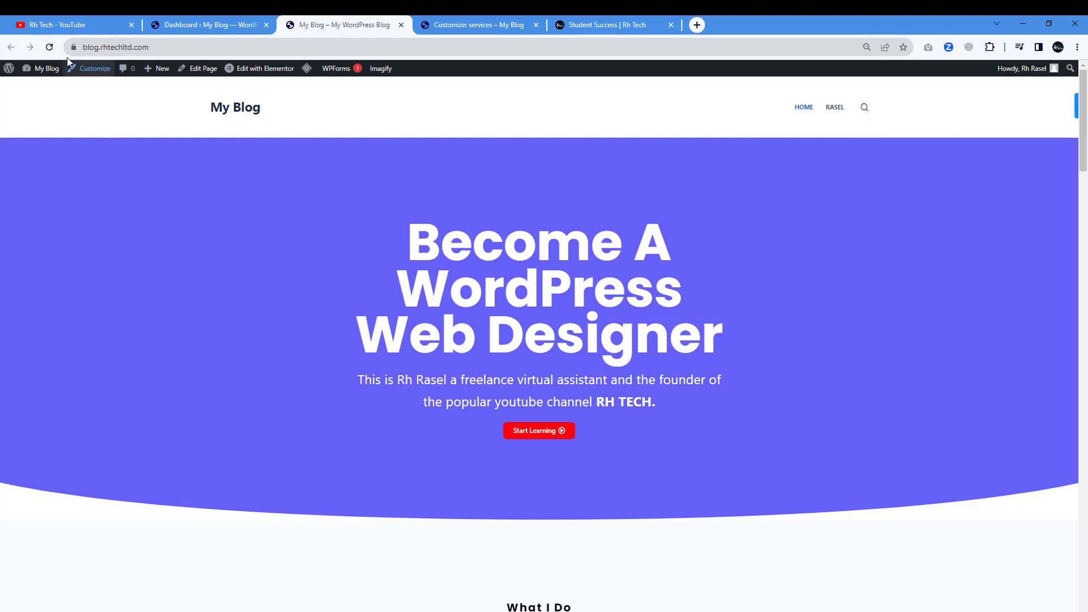
left_click(50, 48)
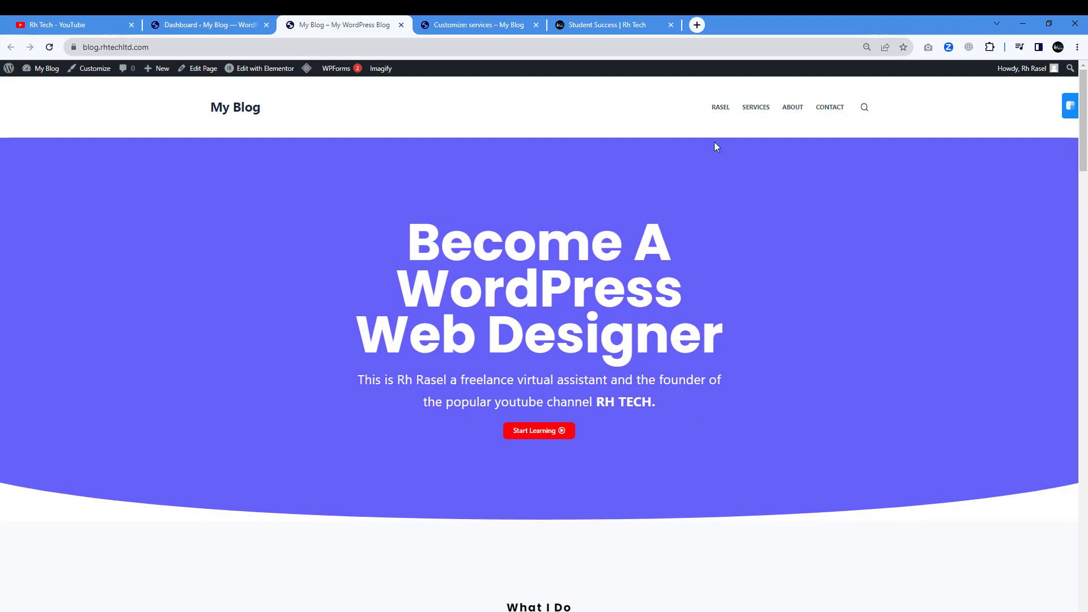
scroll(733, 391, "down", 15)
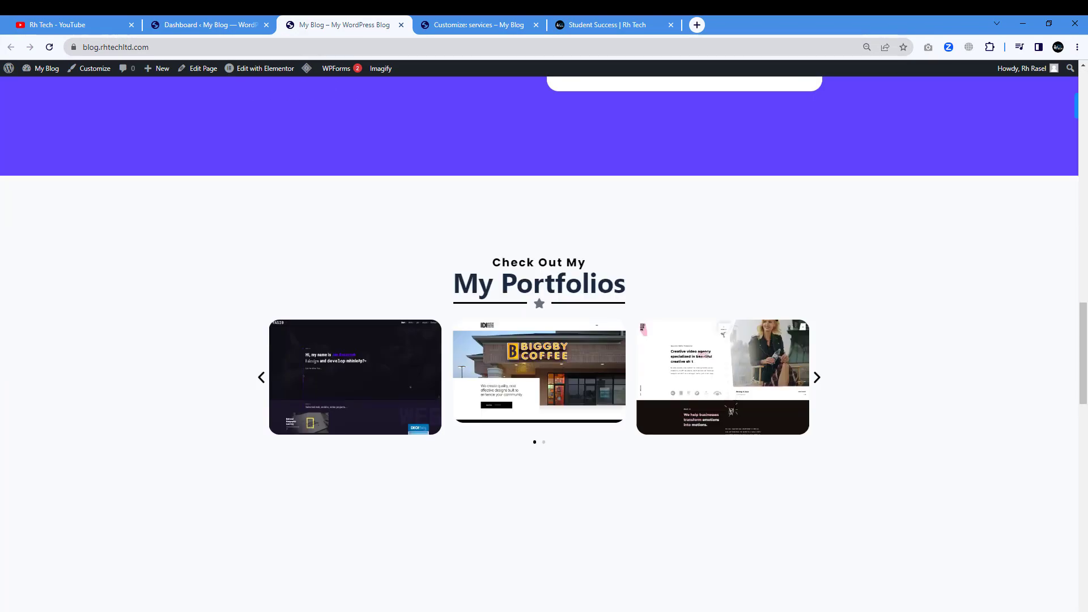
scroll(736, 414, "down", 10)
scroll(736, 418, "up", 8)
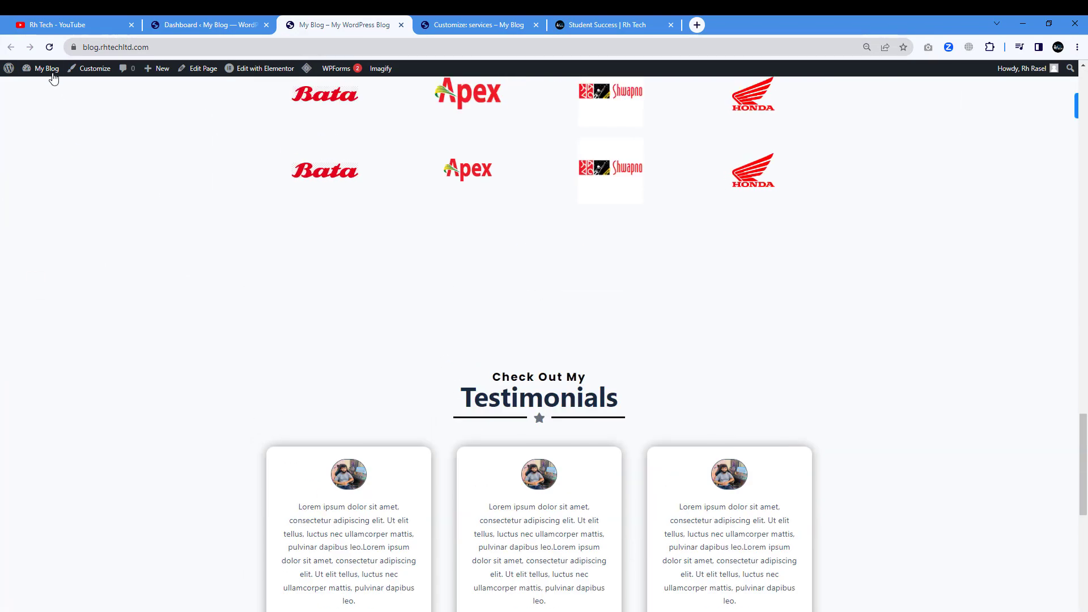
Step: Open the Menus management page in the My Blog WordPress dashboard
left_click(40, 87)
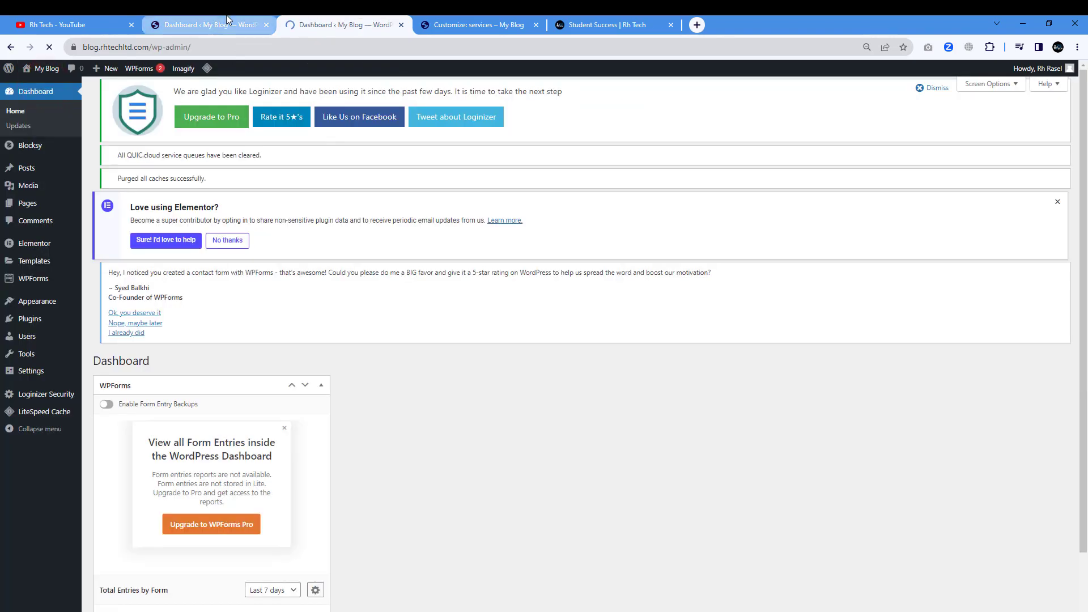
left_click(223, 17)
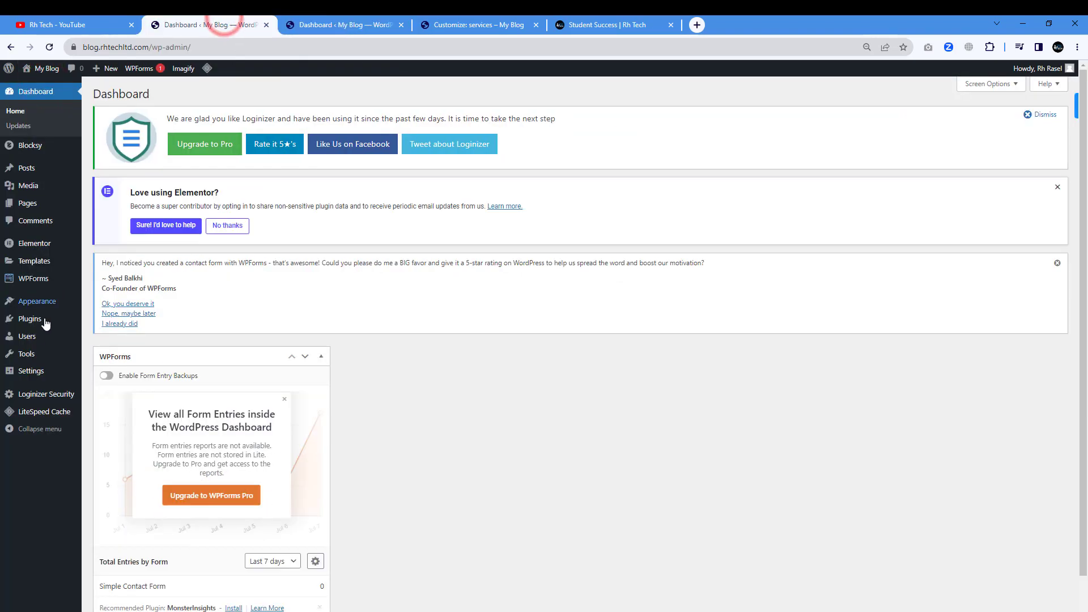
mouse_move(84, 315)
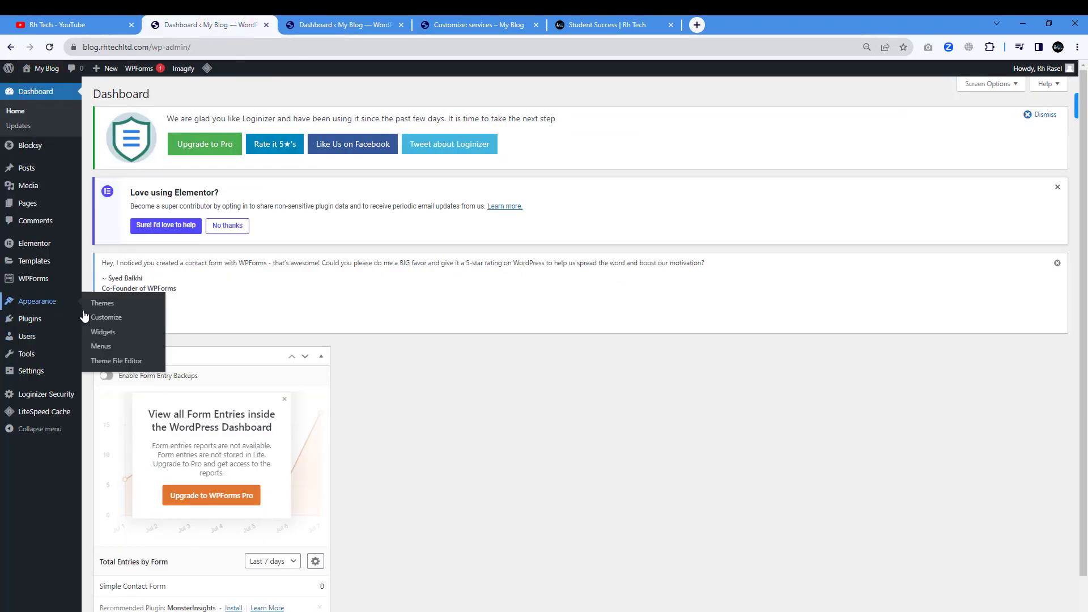
left_click(100, 346)
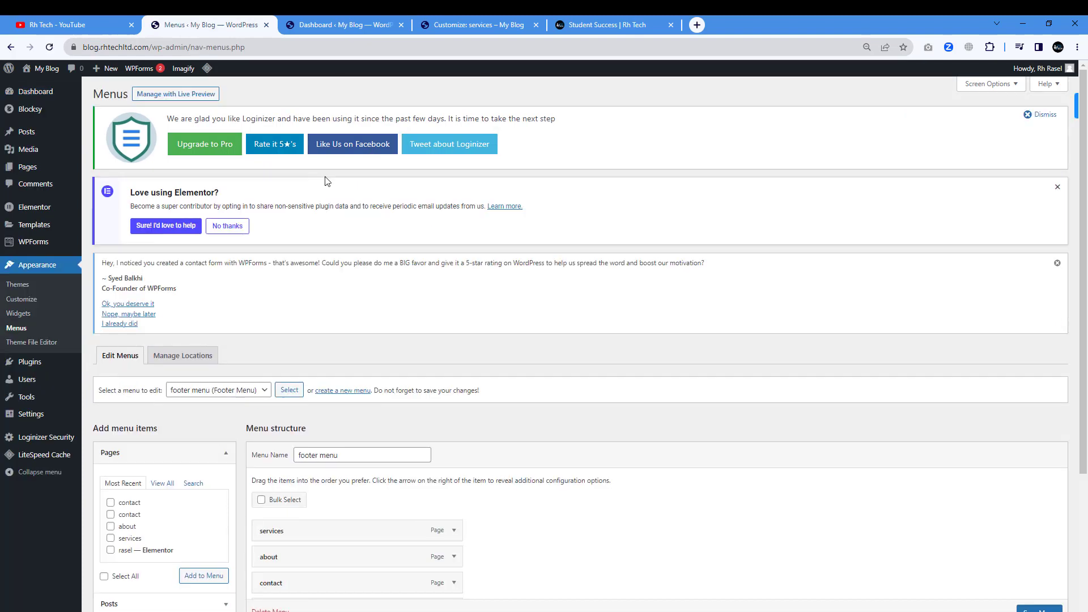
Step: Choose "new menu (Header Menu 1)" as the menu to edit and switch the choice back to "footer menu (Footer Menu)"
scroll(276, 312, "down", 3)
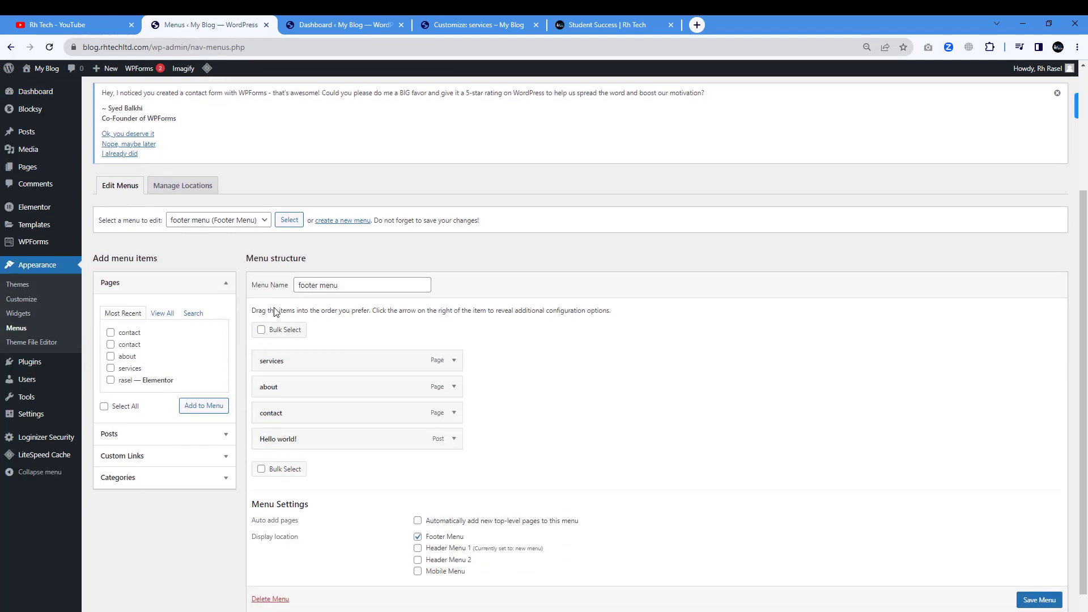
left_click(216, 223)
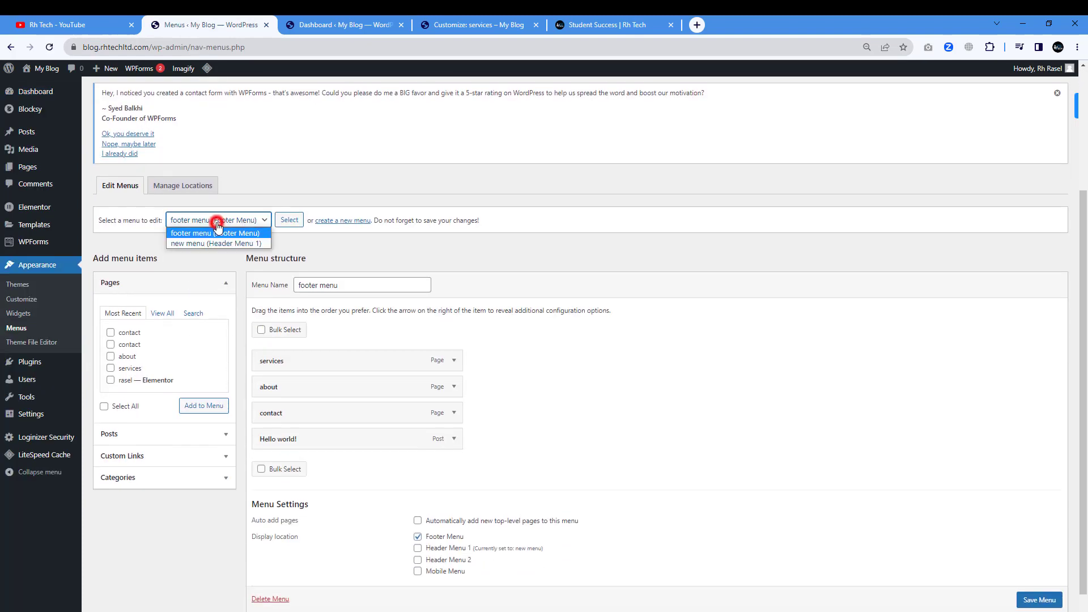
left_click(201, 245)
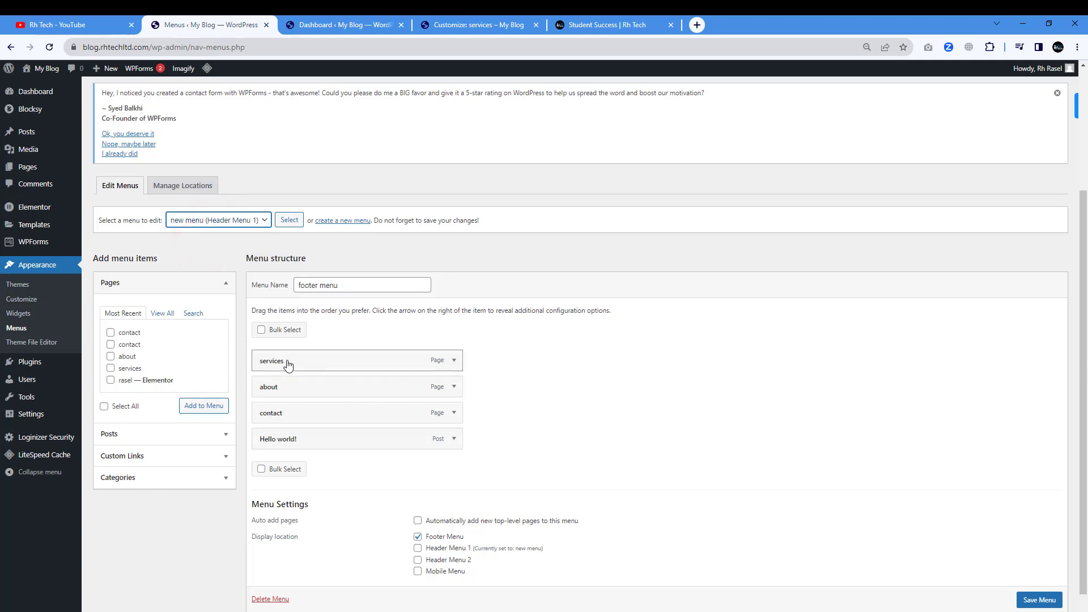
left_click(191, 221)
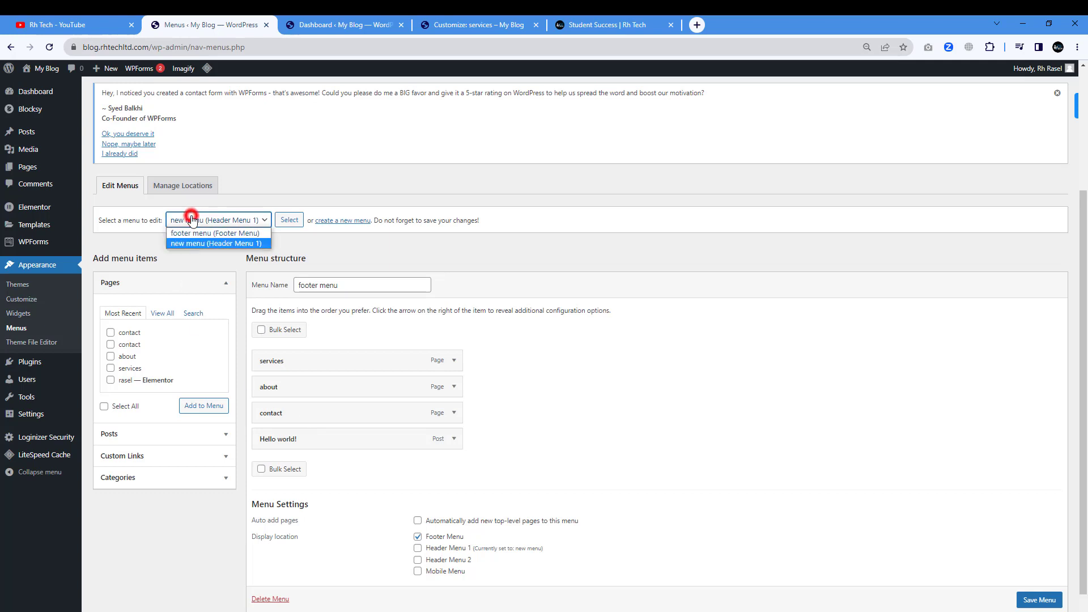
left_click(195, 233)
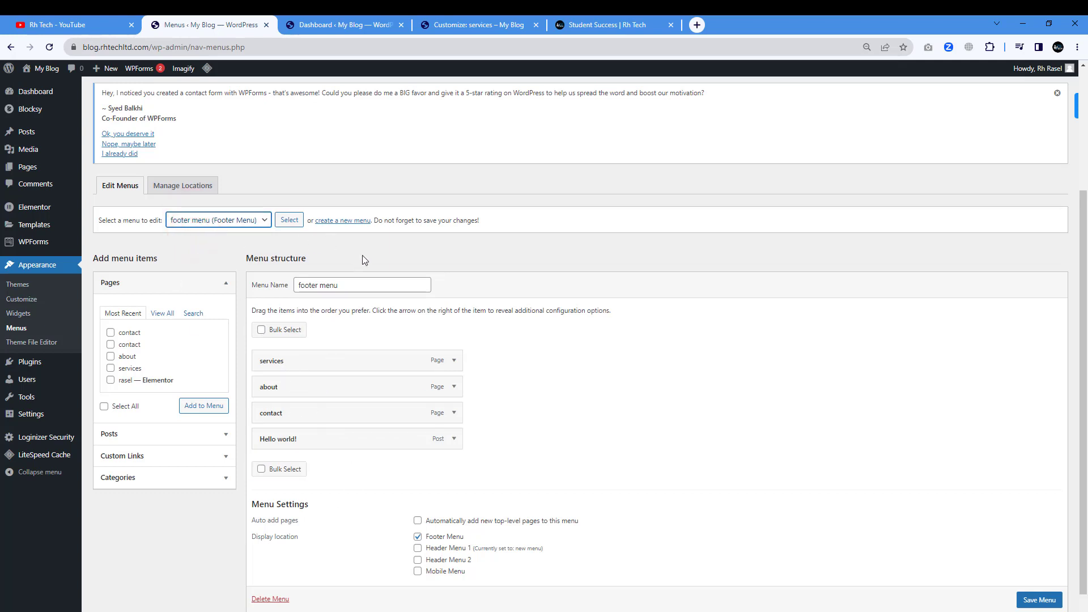
scroll(492, 360, "up", 3)
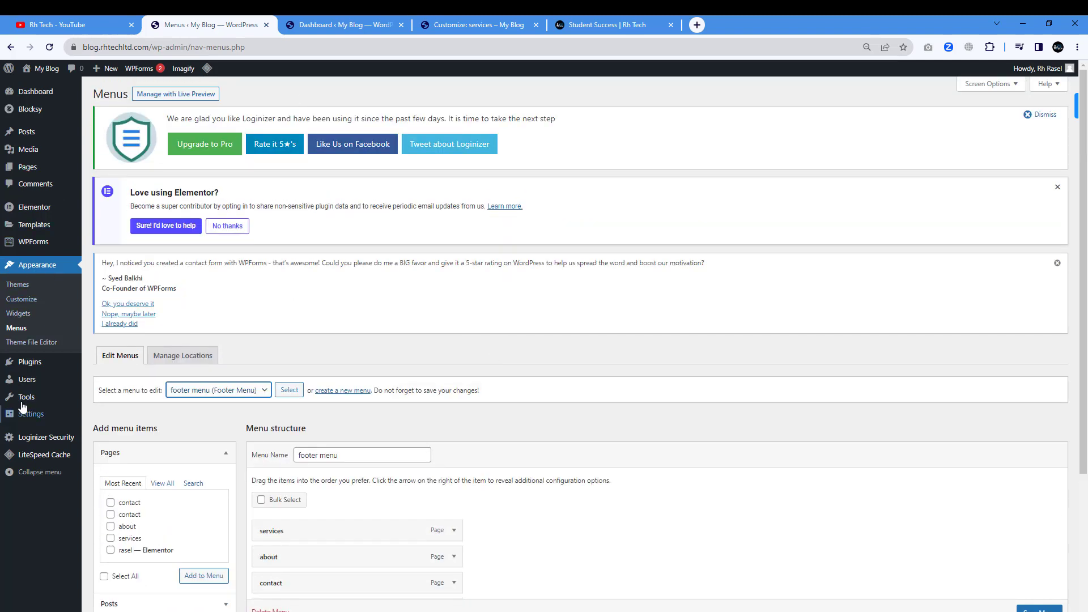
left_click(316, 23)
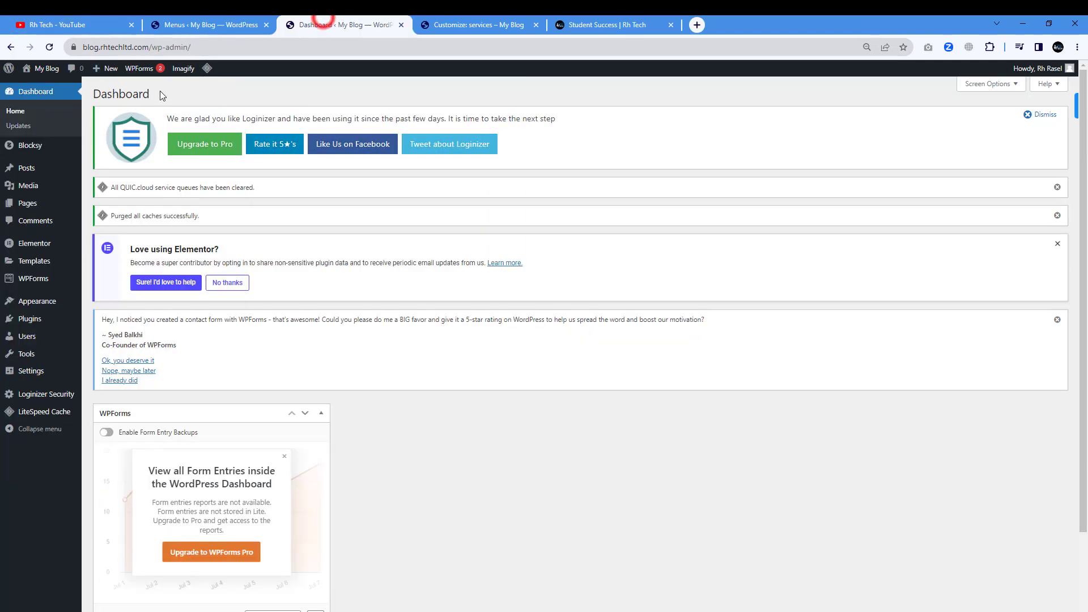
left_click(460, 22)
left_click(607, 24)
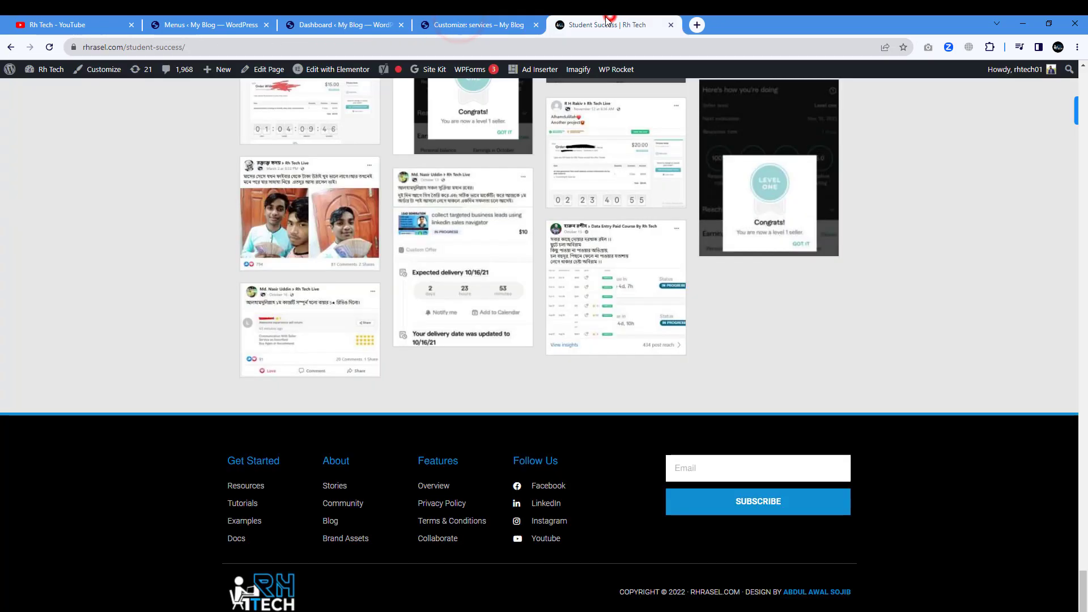
left_click(206, 22)
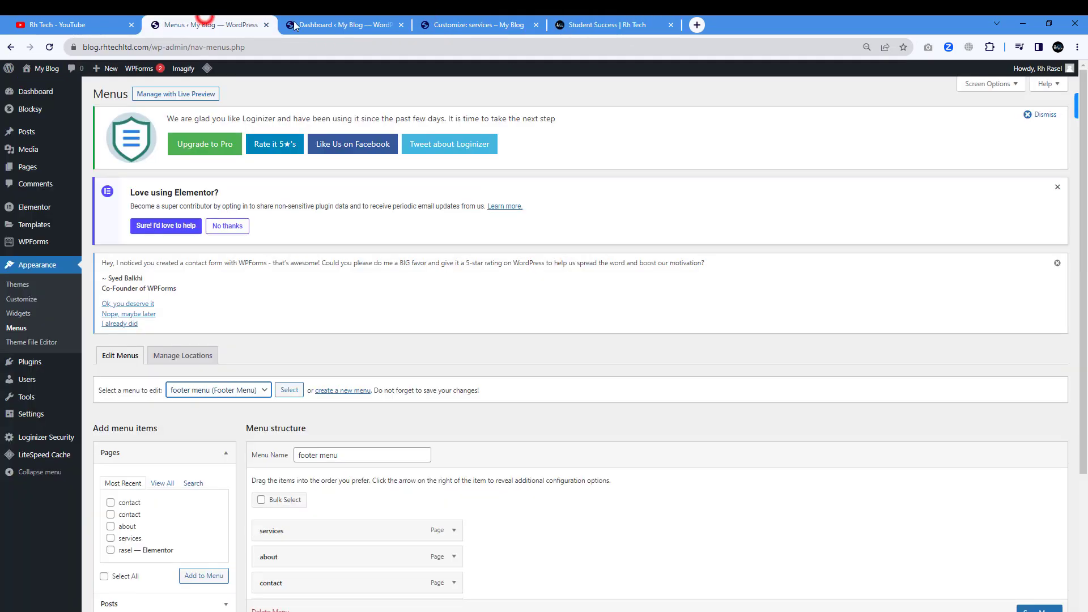
mouse_move(331, 23)
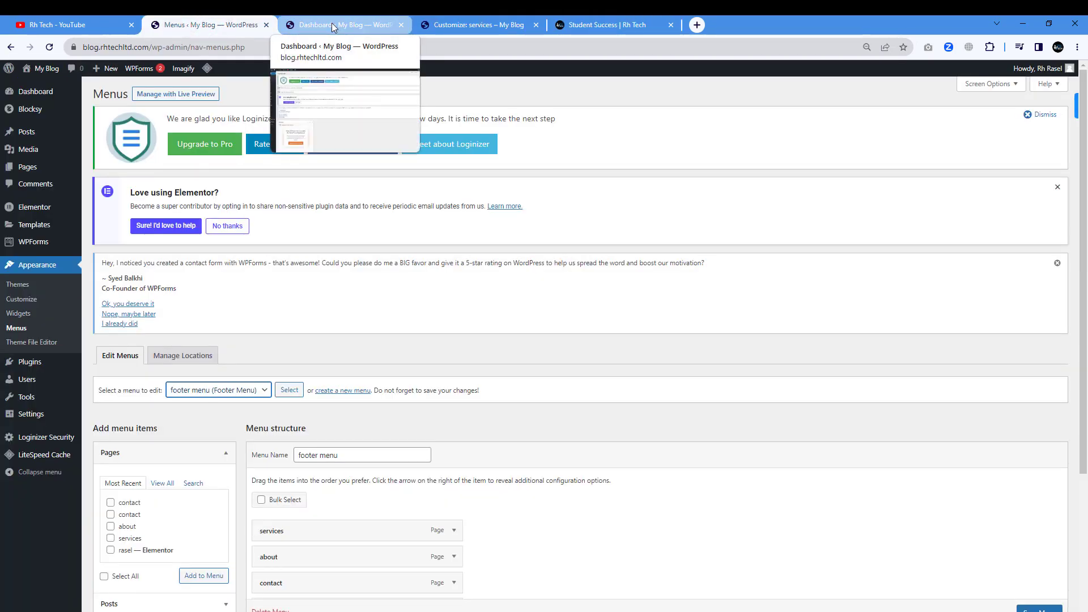